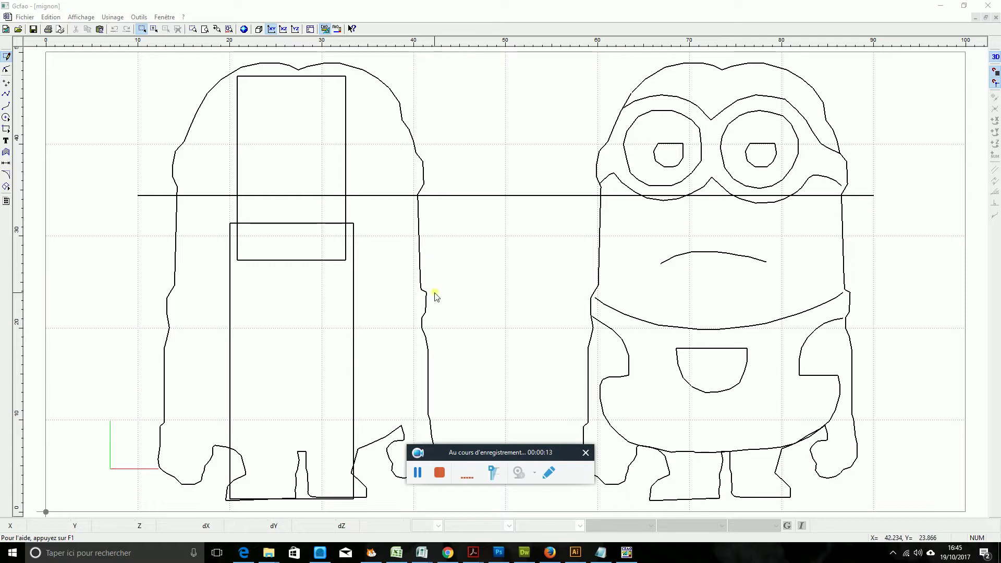
- Enter machining mode and accept the raw stock as Plastique tendre, 100 mm wide, 50 mm long and 6 mm thick
{"action": "left_click", "coordinate": [337, 29]}
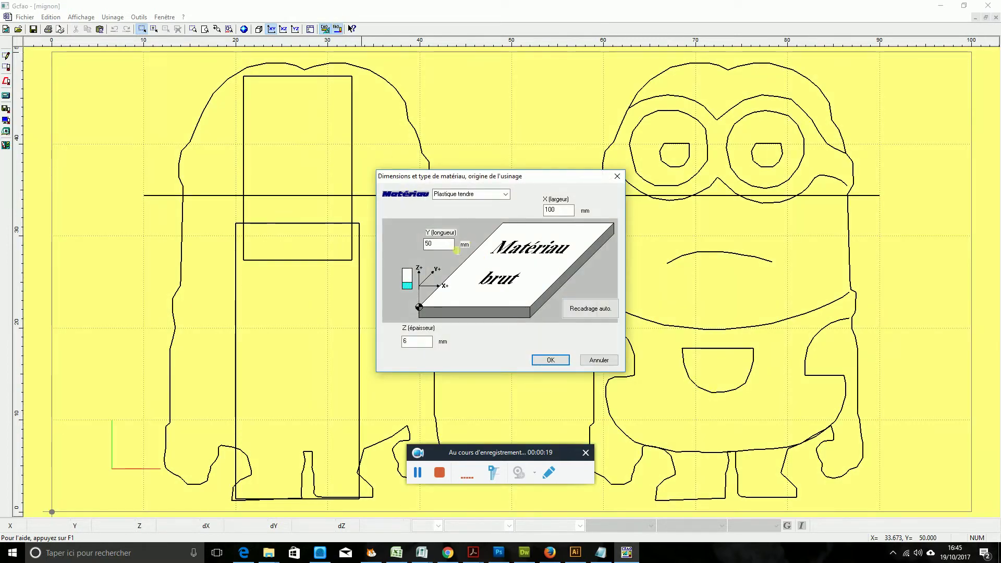
{"action": "key", "text": "Tab"}
{"action": "key", "text": "Tab"}
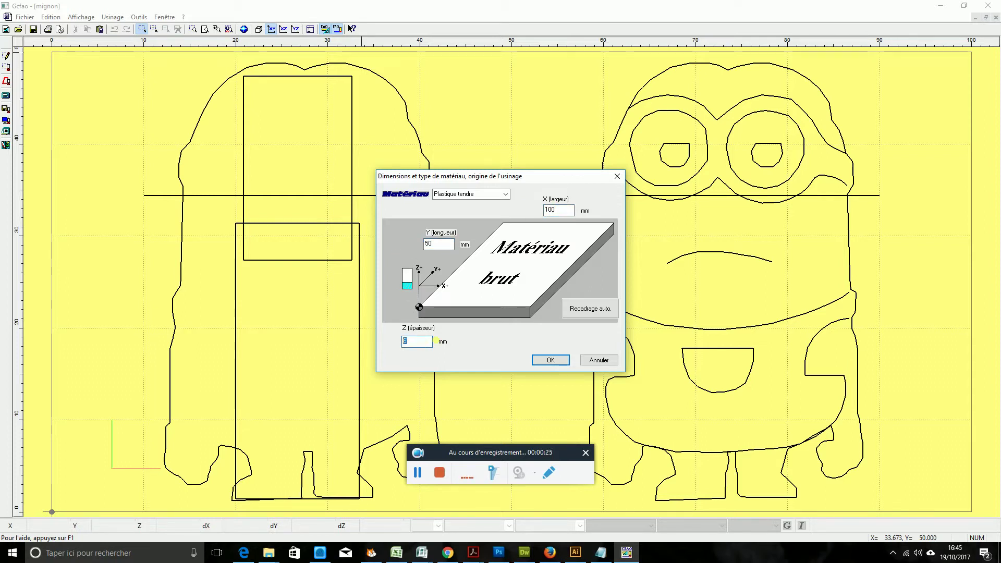
{"action": "left_click", "coordinate": [545, 359]}
{"action": "left_click", "coordinate": [575, 453]}
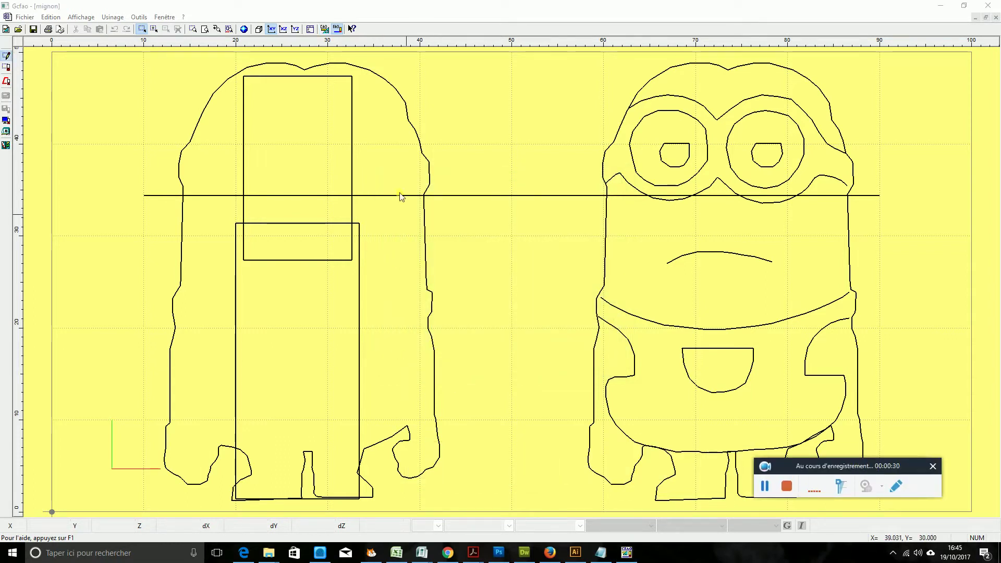
{"action": "left_click", "coordinate": [638, 177]}
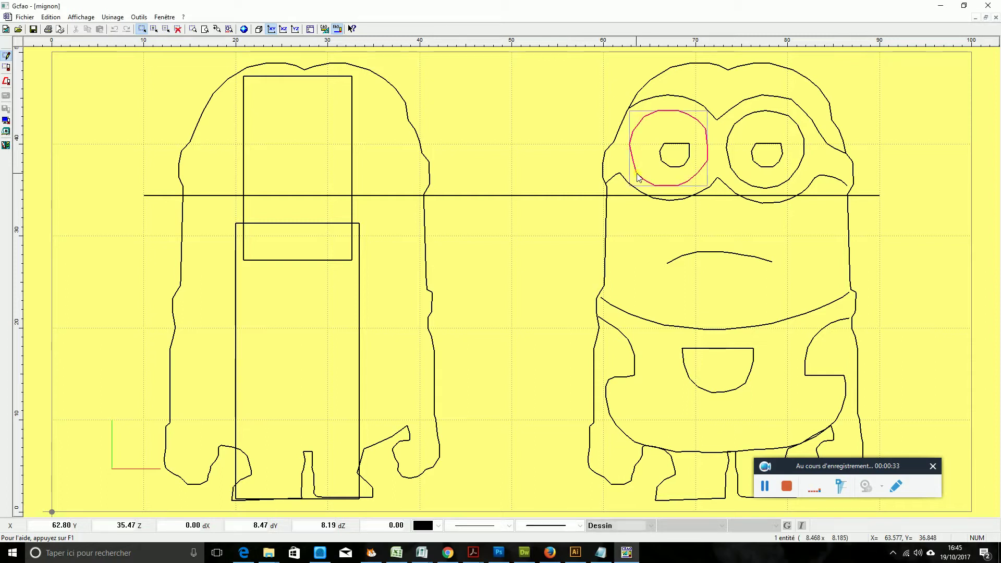
{"action": "left_click", "coordinate": [664, 199]}
{"action": "left_click", "coordinate": [728, 268]}
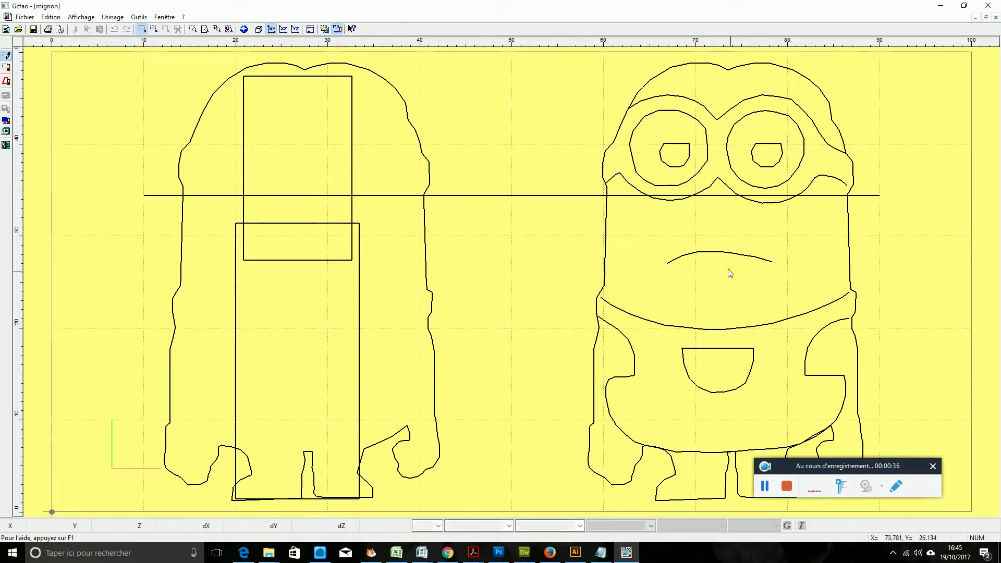
{"action": "left_click", "coordinate": [723, 253]}
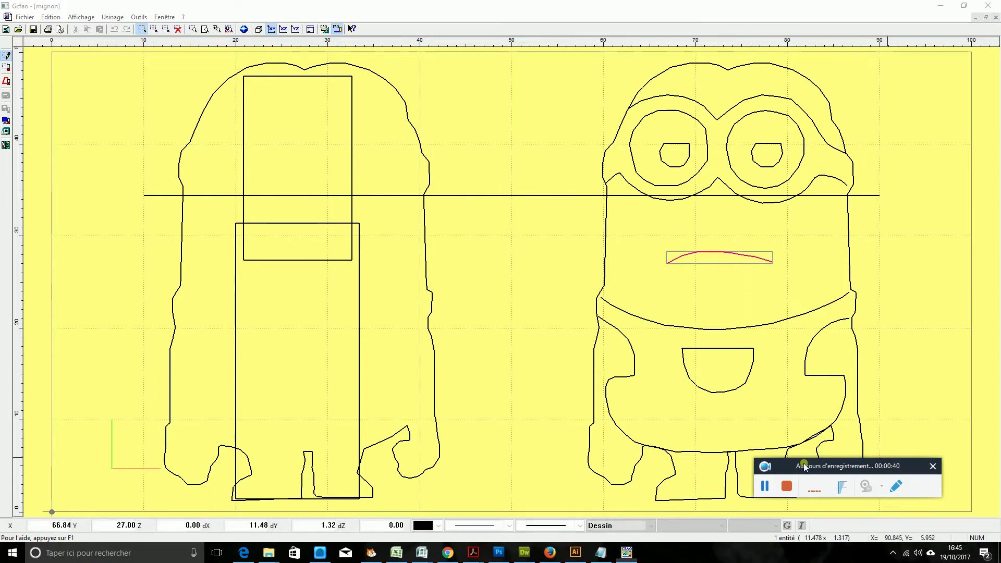
{"action": "left_click_drag", "start_coordinate": [892, 472], "coordinate": [178, 478]}
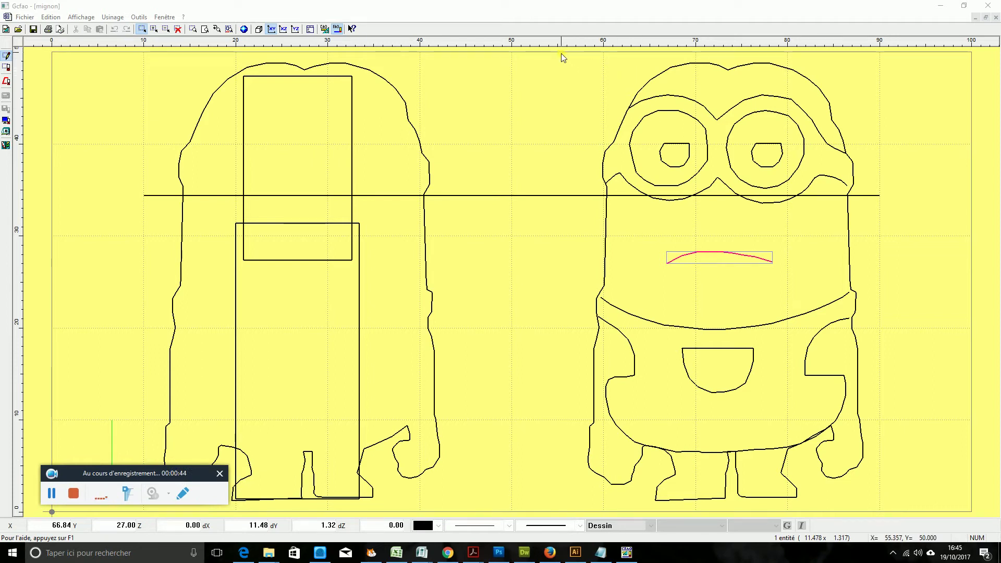
{"action": "left_click_drag", "start_coordinate": [562, 53], "coordinate": [880, 505]}
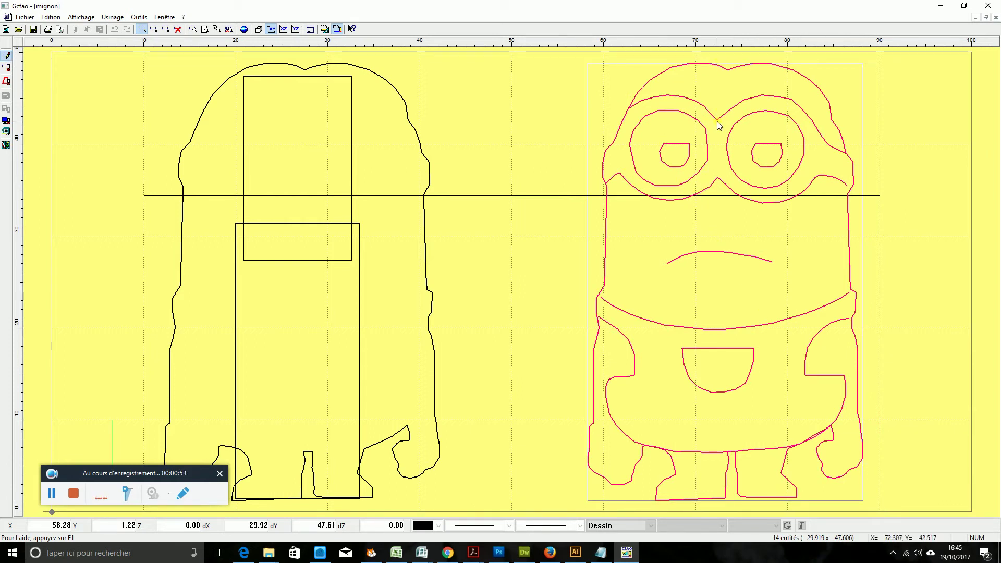
{"action": "left_click", "coordinate": [849, 237]}
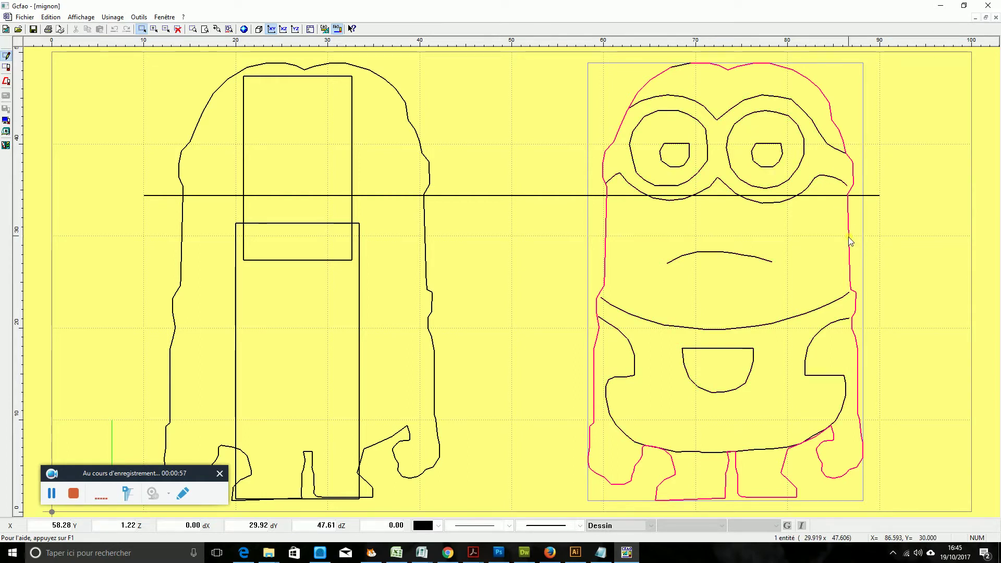
{"action": "left_click", "coordinate": [561, 74]}
- Create a new machining operation for all the detailed minion's inner lines, excluding its outer outline, using tool 2 Pointe javelot 1 mm
{"action": "left_click_drag", "start_coordinate": [569, 52], "coordinate": [894, 508]}
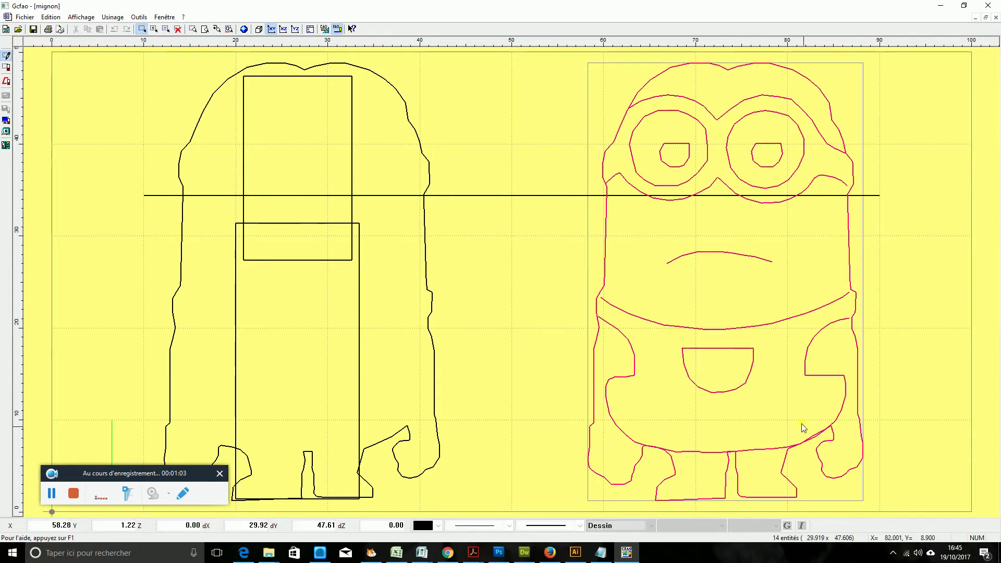
{"action": "left_click", "coordinate": [609, 254]}
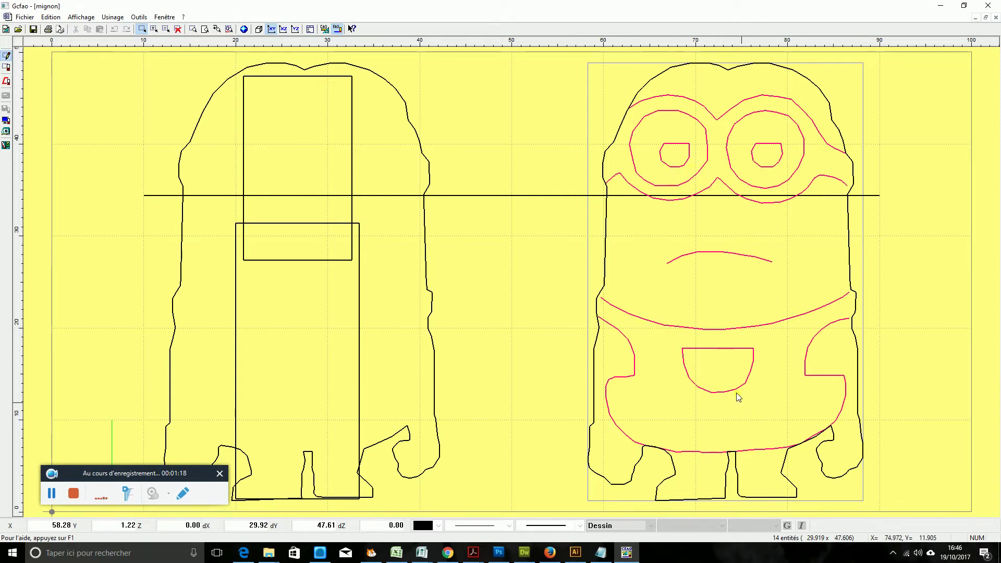
{"action": "right_click", "coordinate": [709, 146]}
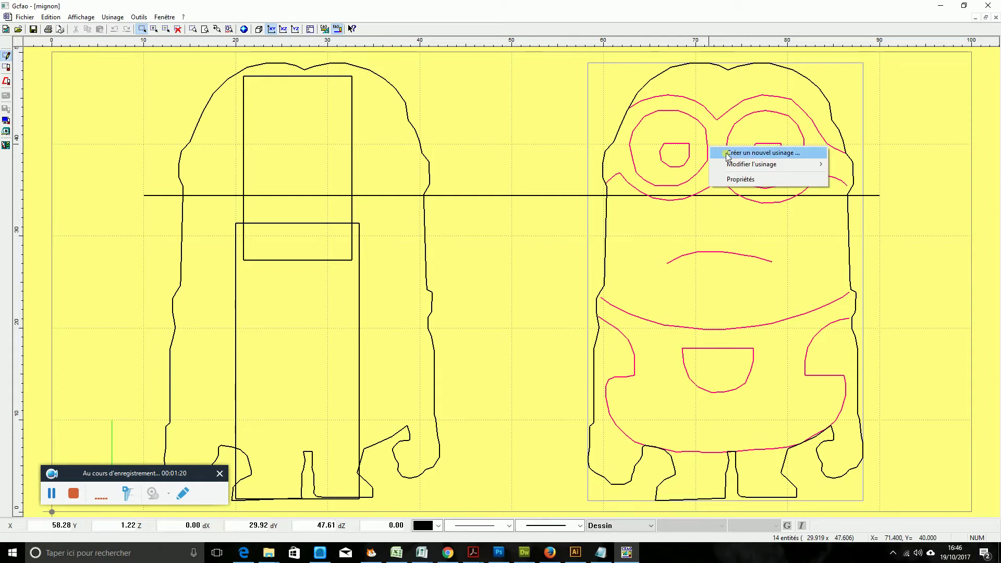
{"action": "left_click", "coordinate": [728, 153]}
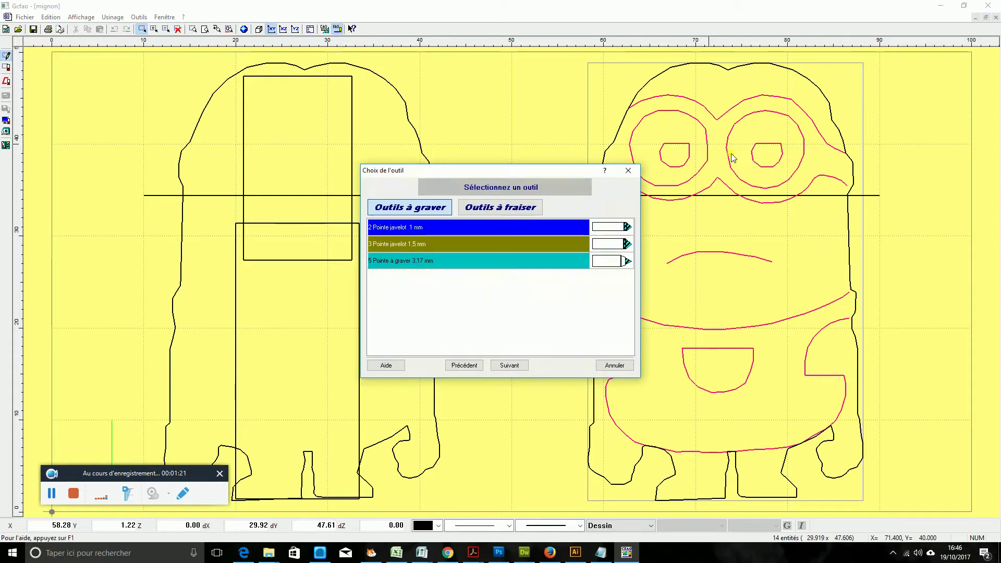
{"action": "left_click", "coordinate": [426, 230]}
{"action": "left_click", "coordinate": [510, 366]}
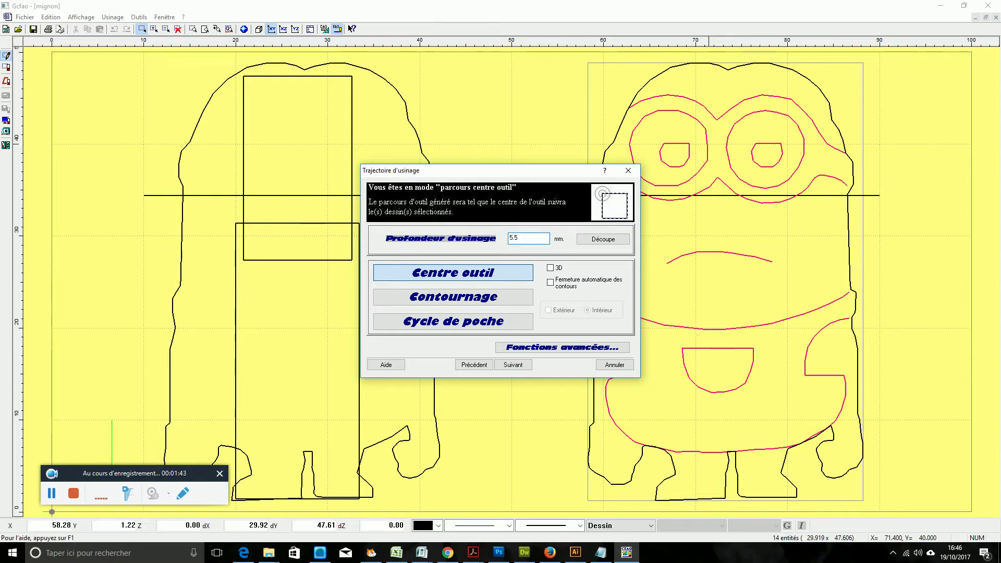
- Set the inner lines' machining depth to 5.5 mm with a Centre outil toolpath and accept that depth
{"action": "left_click", "coordinate": [486, 272]}
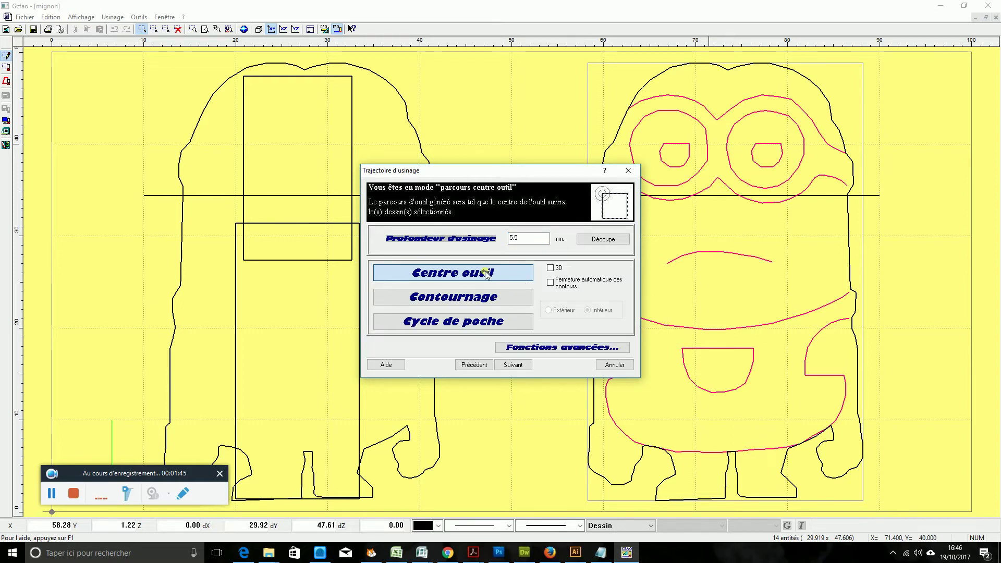
{"action": "left_click", "coordinate": [514, 365]}
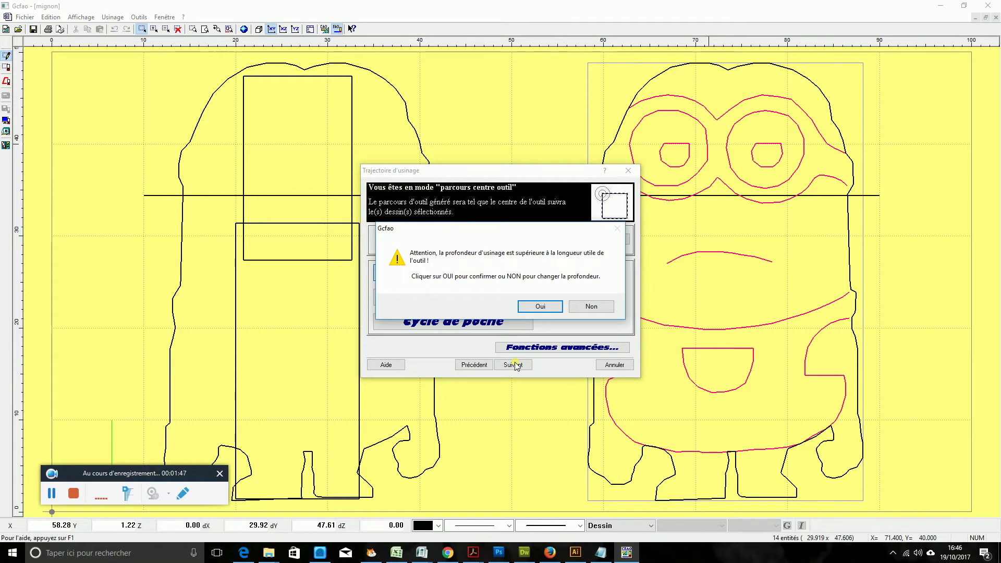
{"action": "left_click", "coordinate": [541, 306]}
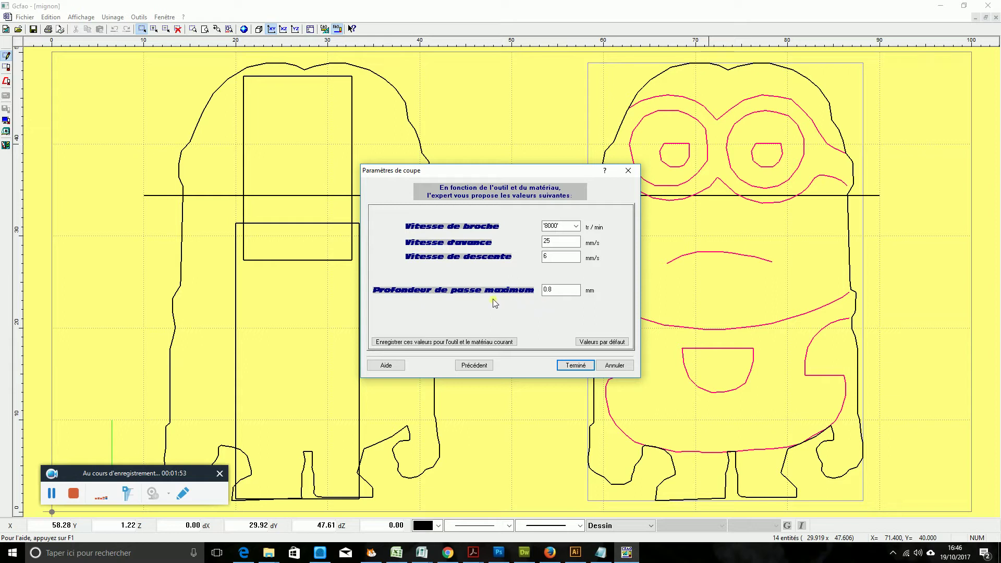
- Set the maximum pass depth to 6 mm, finish the inner-line operation and display its toolpaths at tool width
{"action": "left_click", "coordinate": [496, 282]}
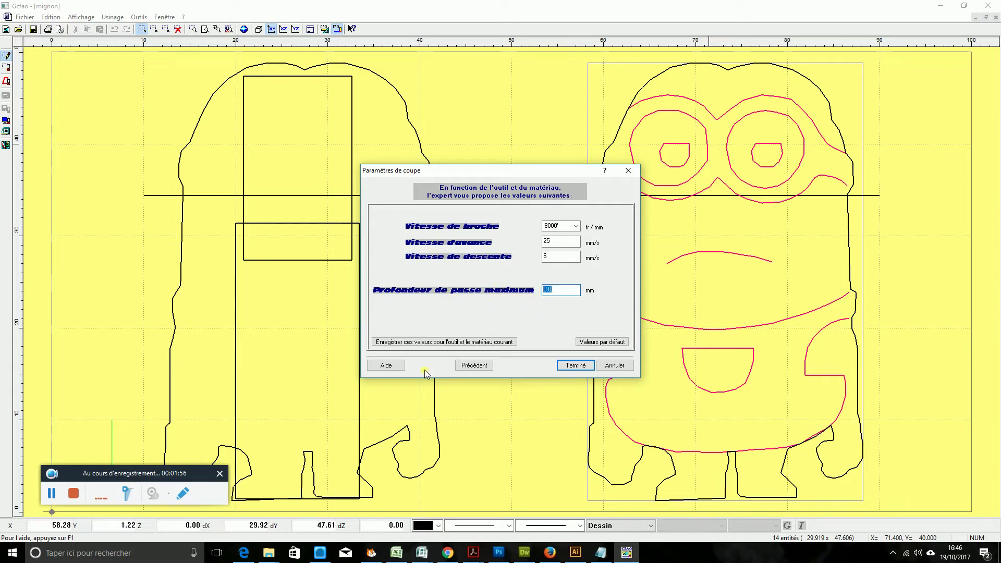
{"action": "type", "text": "6"}
{"action": "left_click", "coordinate": [574, 366]}
{"action": "left_click", "coordinate": [543, 306]}
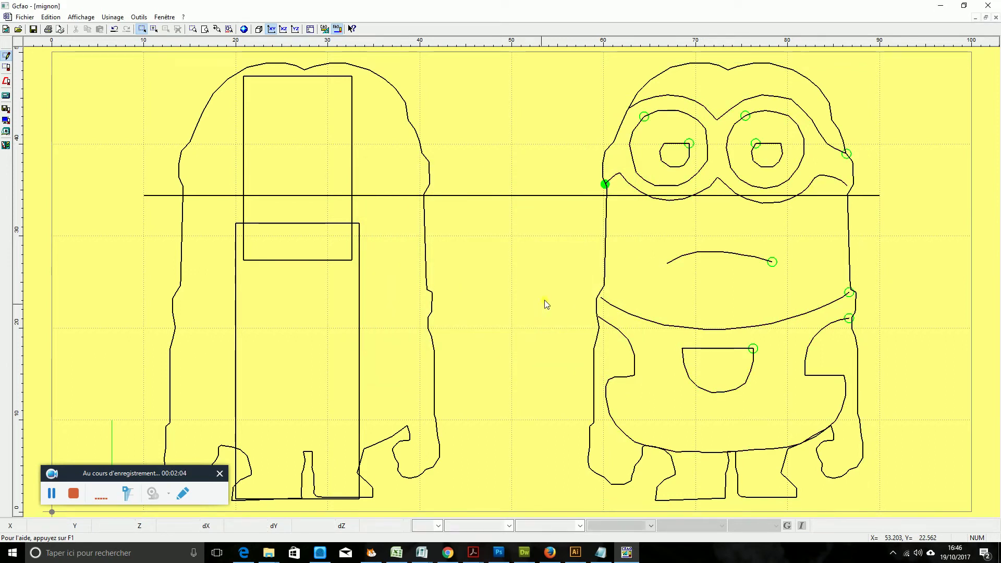
{"action": "left_click", "coordinate": [6, 82]}
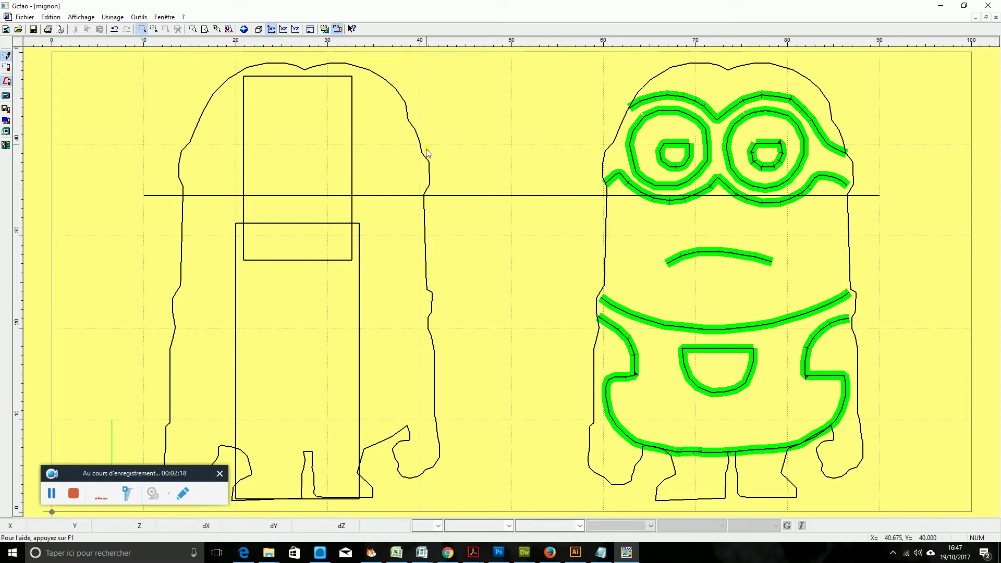
- Create a new machining operation for the detailed minion's outer outline using milling tool 12 Fraise diamantaire 1 mm
{"action": "left_click", "coordinate": [606, 243]}
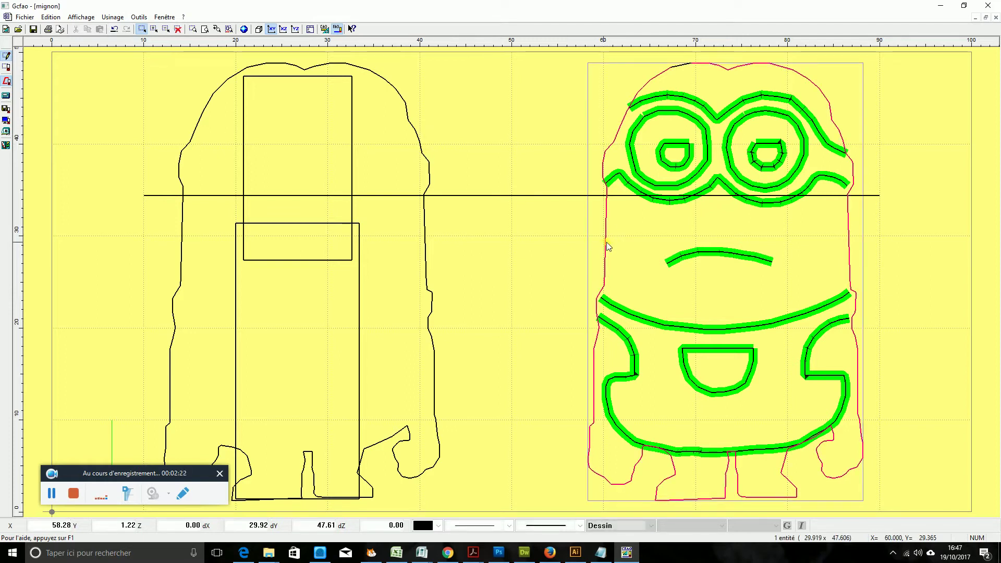
{"action": "right_click", "coordinate": [606, 243]}
{"action": "left_click", "coordinate": [621, 249]}
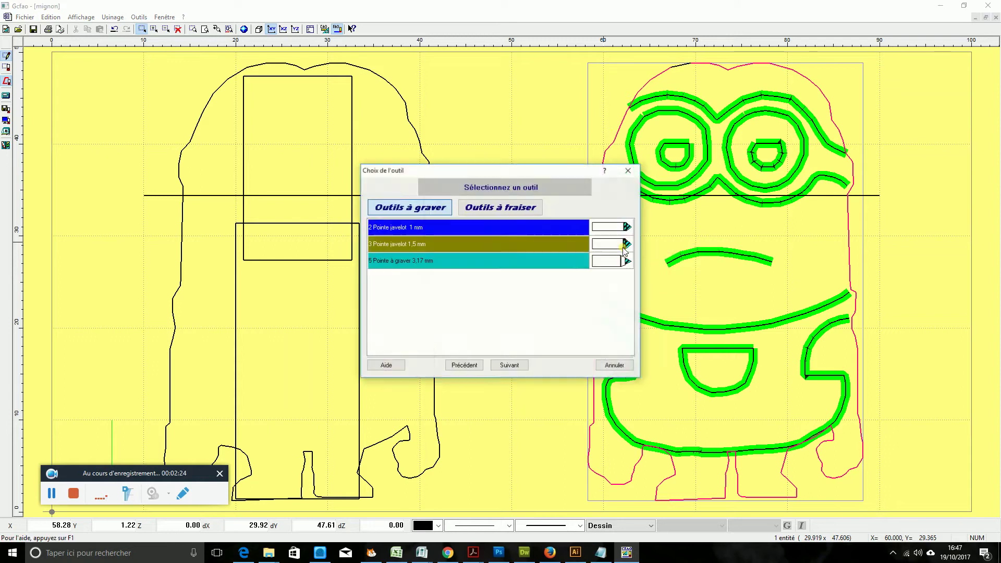
{"action": "left_click", "coordinate": [522, 210]}
{"action": "left_click", "coordinate": [489, 231]}
{"action": "left_click", "coordinate": [510, 365]}
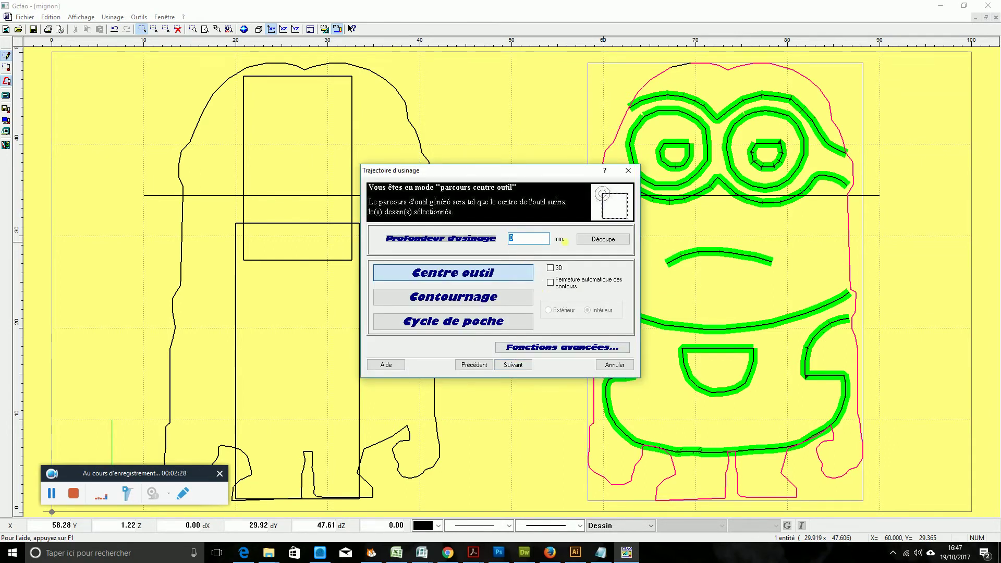
- Make the outline operation a full 6 mm cut-through with exterior contouring, then set its maximum pass depth and finish it
{"action": "left_click", "coordinate": [594, 239]}
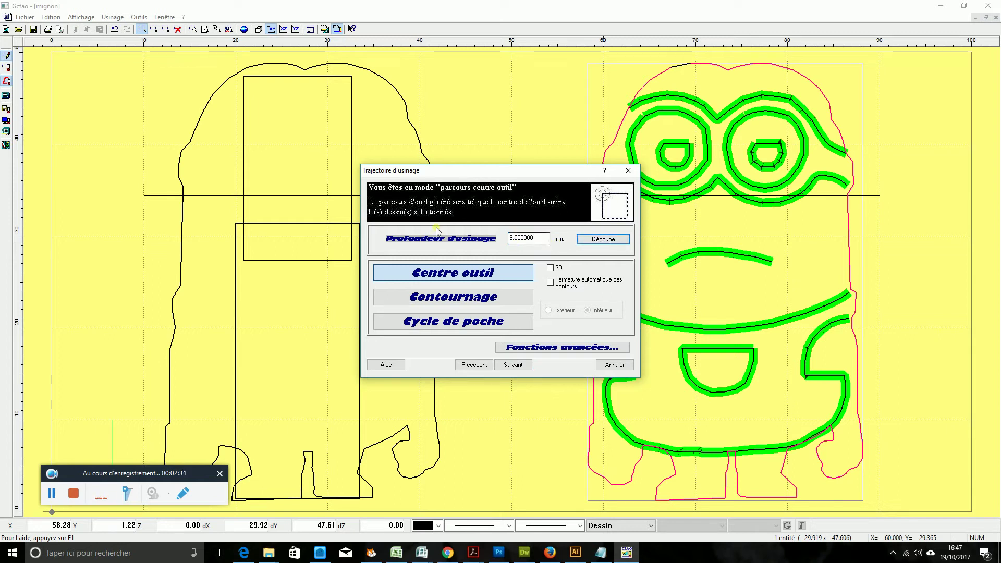
{"action": "left_click", "coordinate": [494, 299]}
{"action": "left_click", "coordinate": [550, 311]}
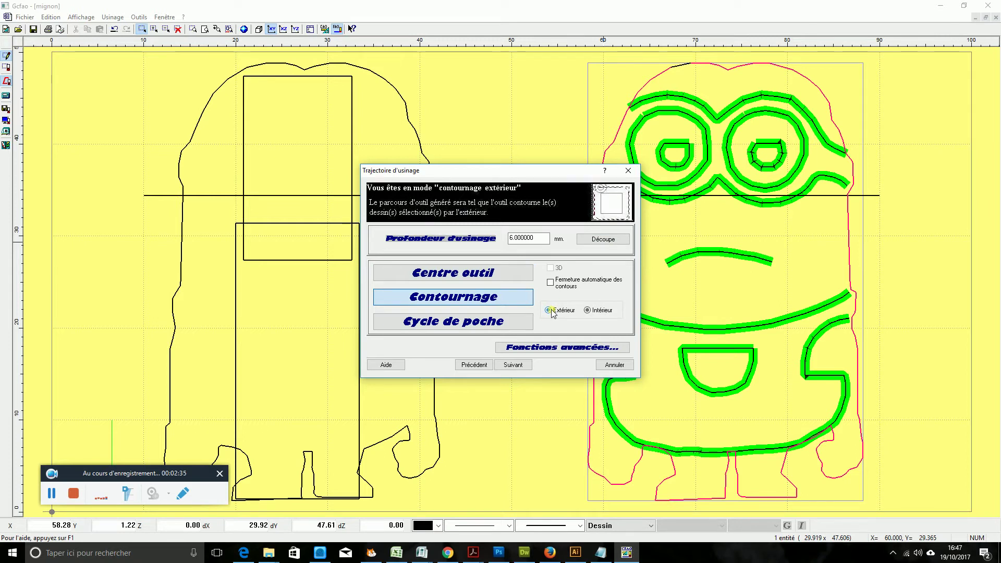
{"action": "left_click", "coordinate": [521, 365]}
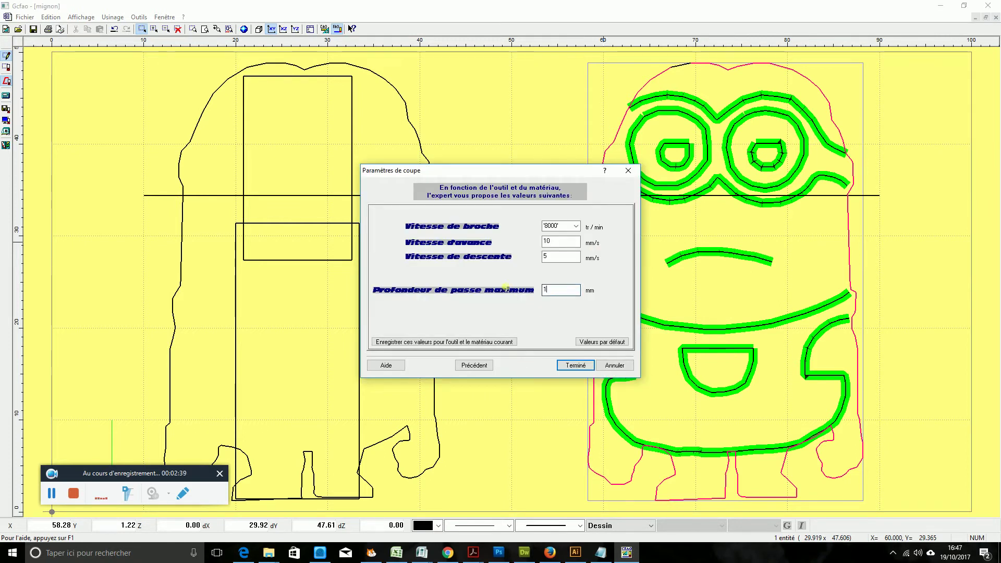
{"action": "left_click_drag", "start_coordinate": [506, 288], "coordinate": [438, 280]}
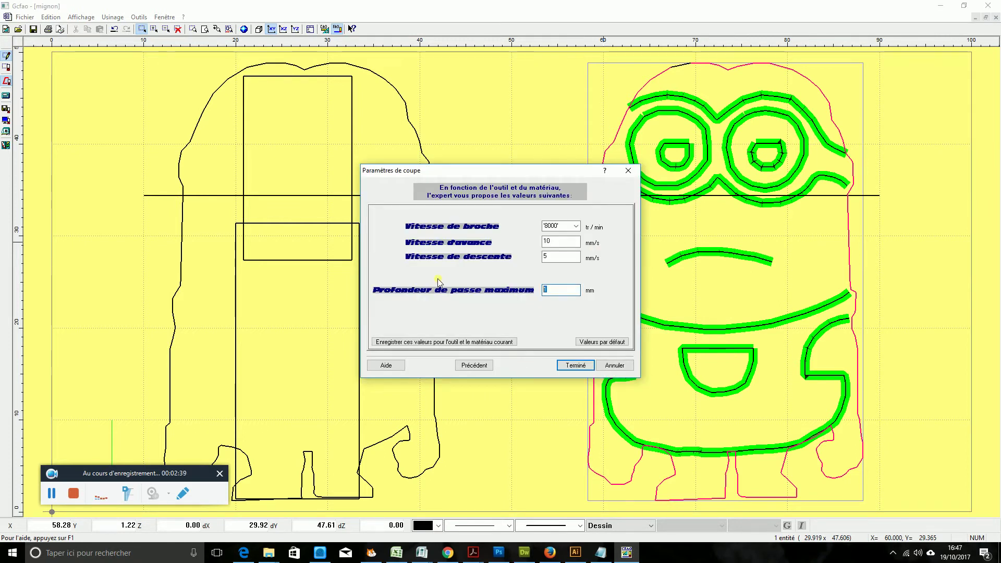
{"action": "left_click", "coordinate": [575, 366]}
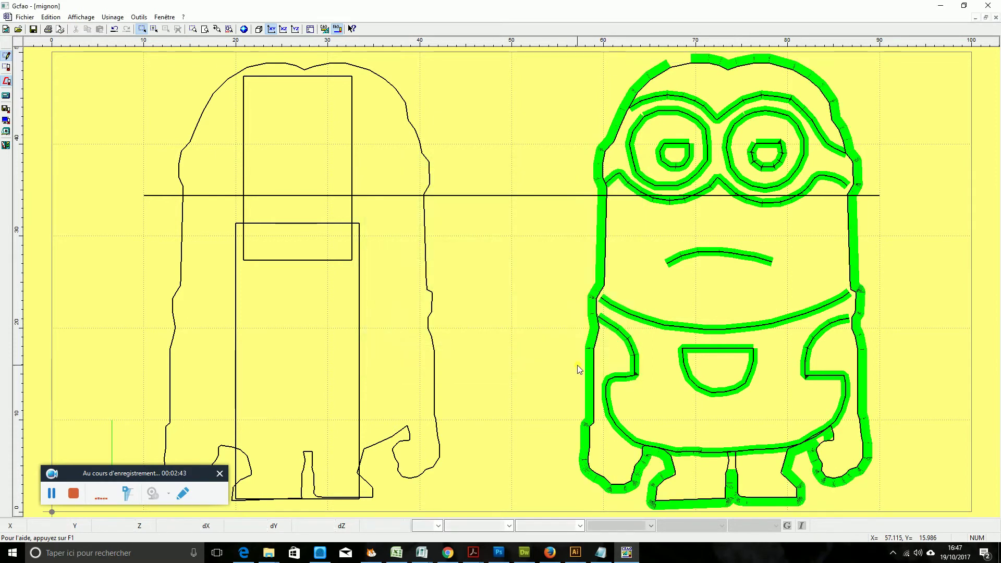
- Create a new machining operation for the short separate segment atop the minion's head using milling tool 12 Fraise diamantaire 1 mm
{"action": "left_click", "coordinate": [686, 69]}
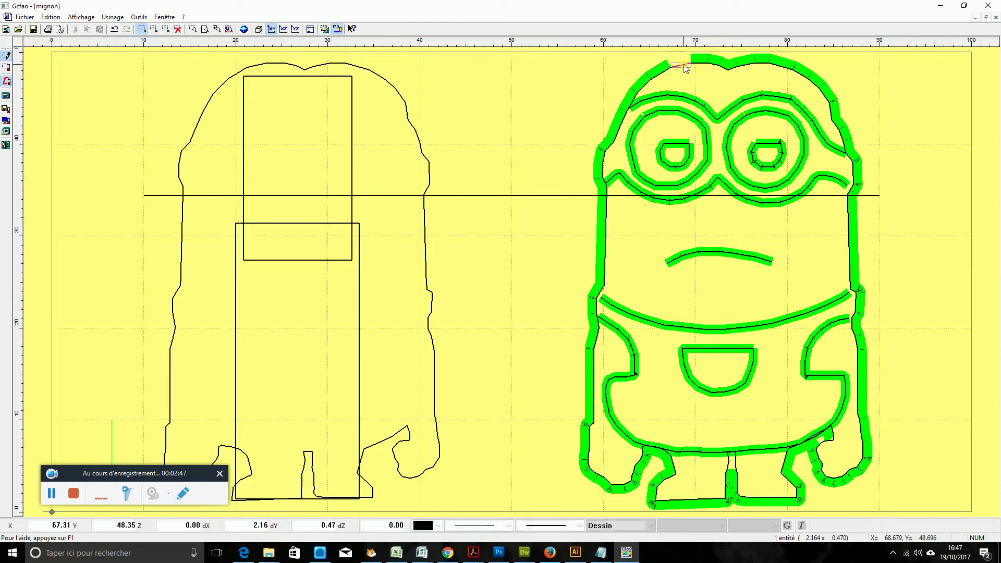
{"action": "right_click", "coordinate": [686, 66]}
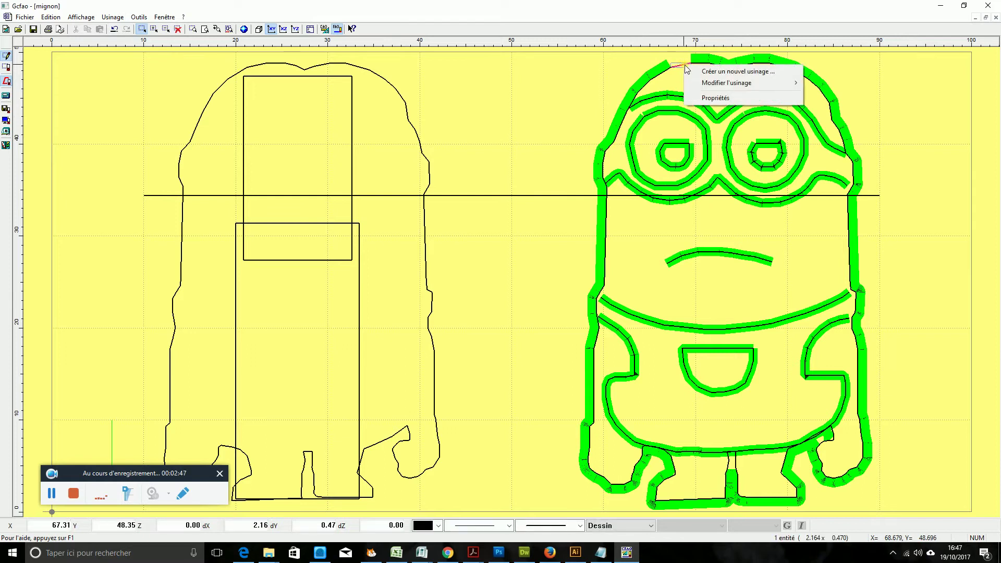
{"action": "left_click", "coordinate": [713, 73]}
{"action": "left_click", "coordinate": [503, 207]}
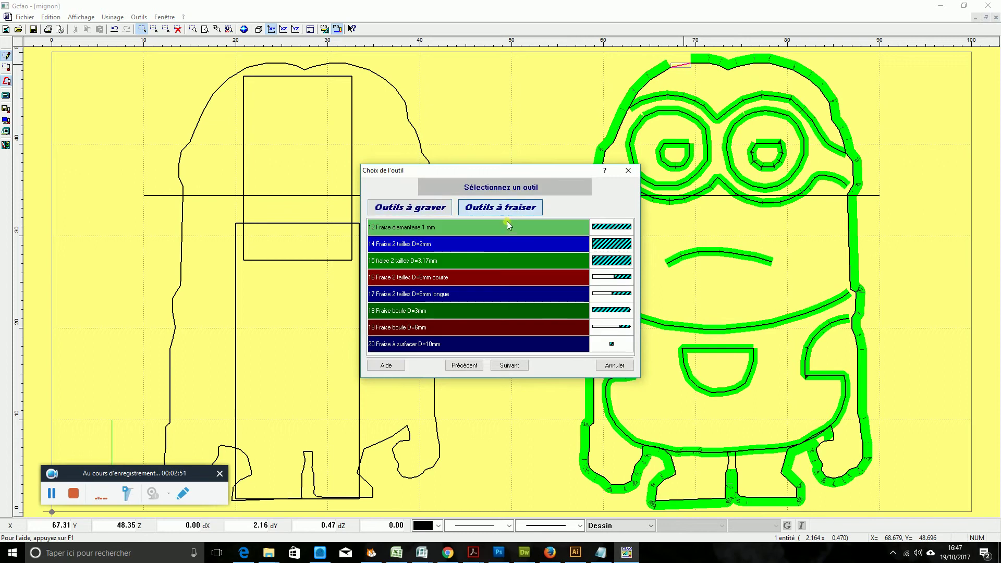
{"action": "left_click", "coordinate": [510, 365]}
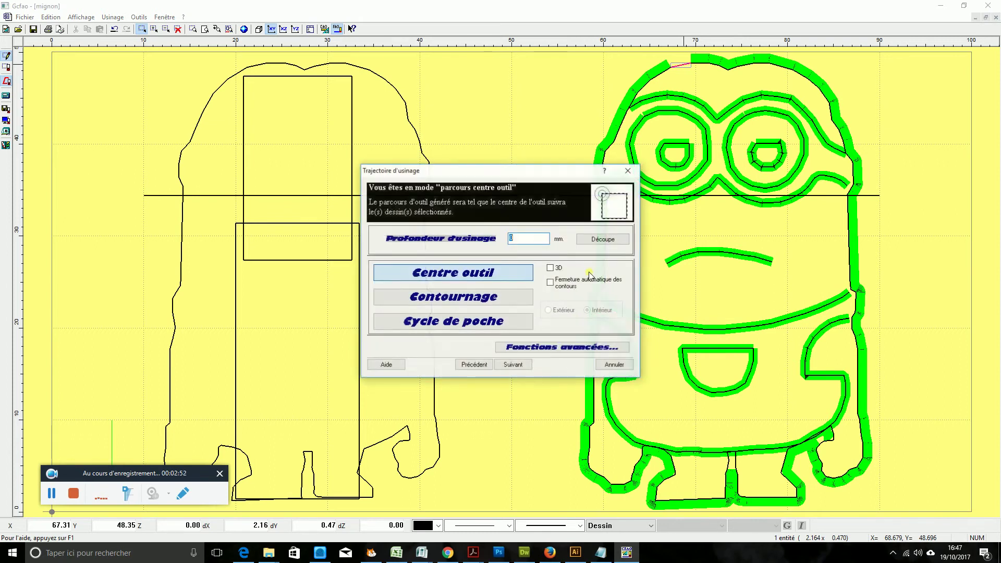
- Finish the head segment's operation as a 6 mm cut-through with exterior contouring and a 6 mm maximum pass depth
{"action": "left_click", "coordinate": [590, 239]}
{"action": "left_click", "coordinate": [527, 297]}
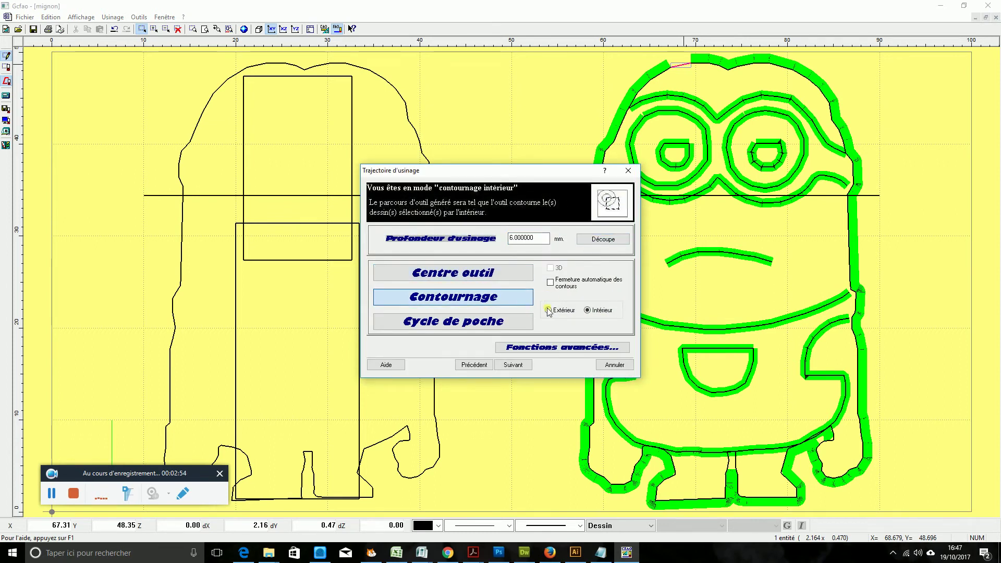
{"action": "left_click", "coordinate": [549, 310]}
{"action": "left_click", "coordinate": [513, 365]}
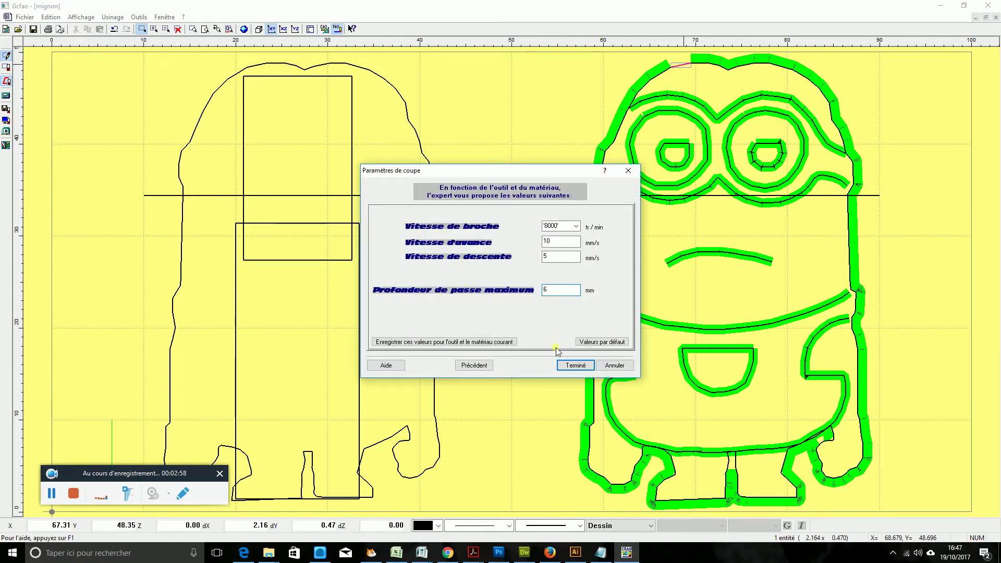
{"action": "left_click", "coordinate": [575, 365]}
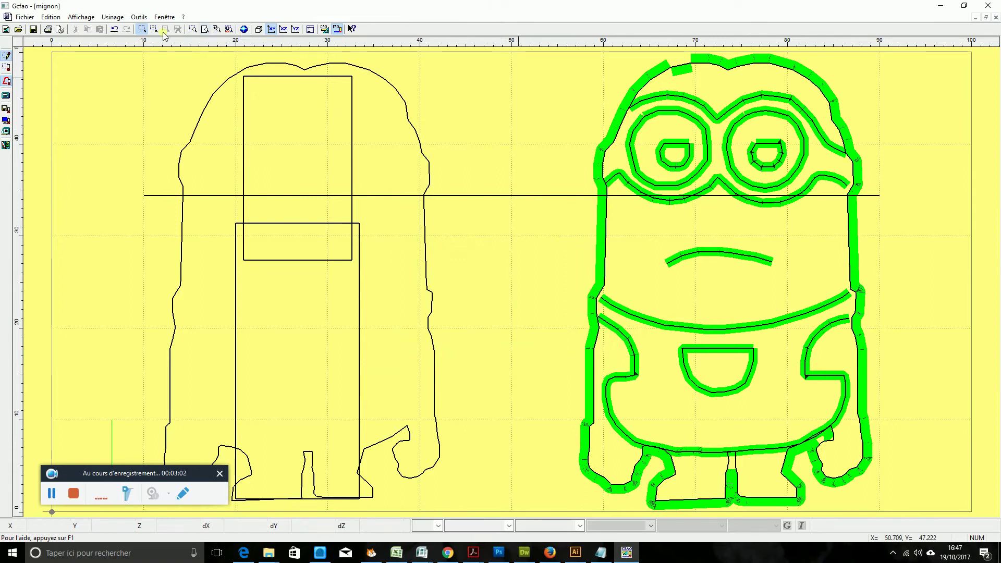
- Undo the head segment's last operation and create a new one for it using milling tool 12 Fraise diamantaire 1 mm
{"action": "left_click", "coordinate": [115, 29]}
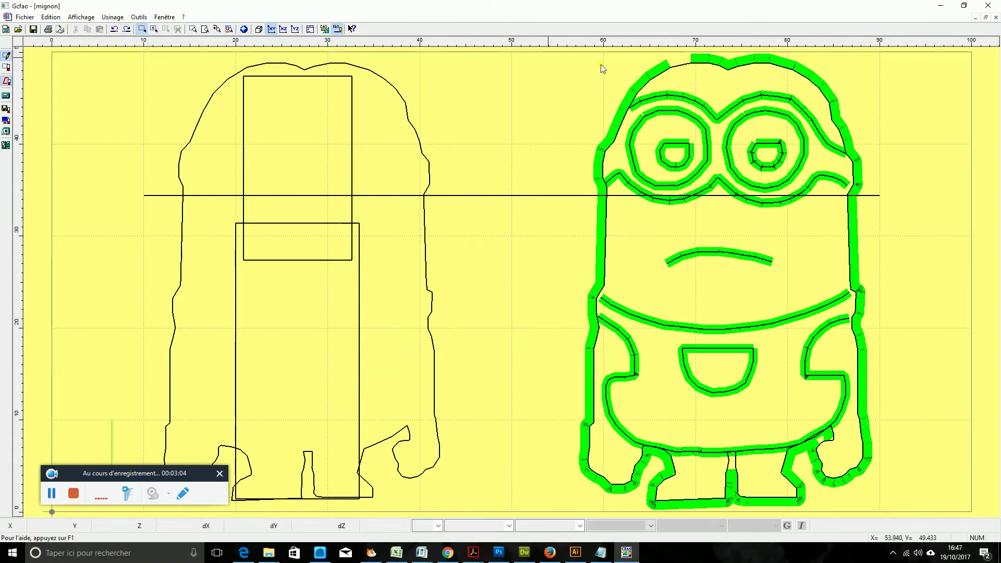
{"action": "left_click", "coordinate": [683, 67]}
{"action": "right_click", "coordinate": [684, 68]}
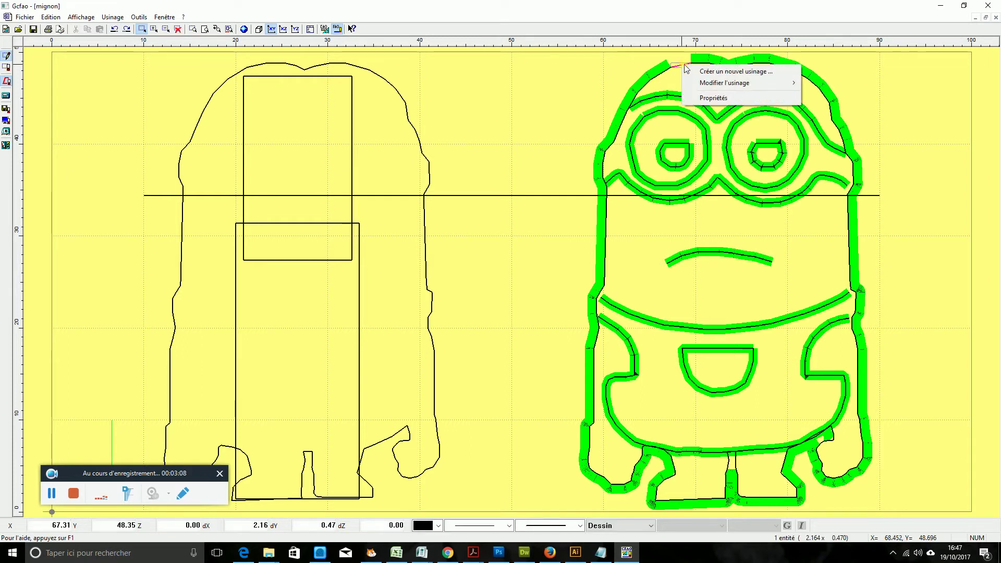
{"action": "left_click", "coordinate": [704, 73]}
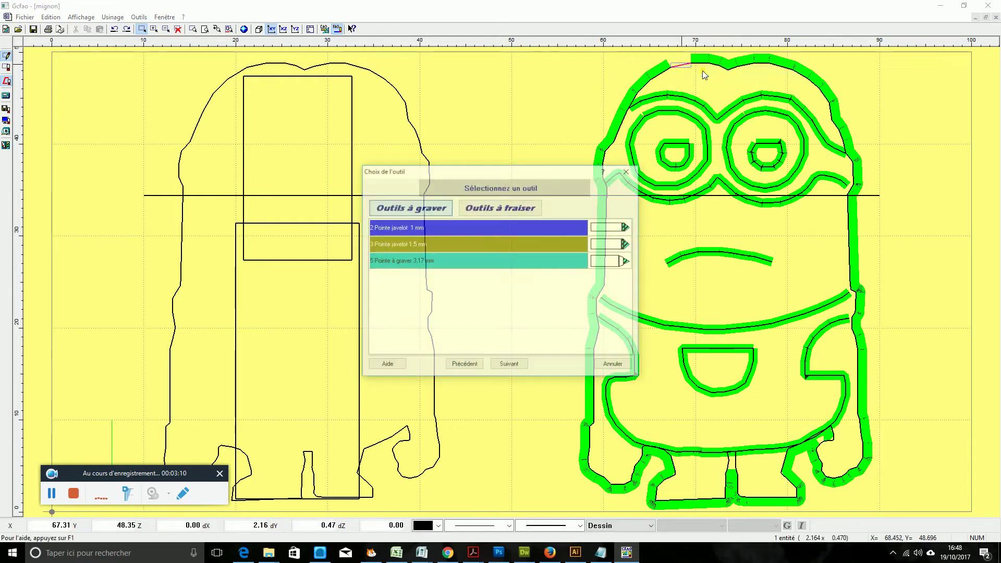
{"action": "left_click", "coordinate": [507, 209]}
{"action": "left_click", "coordinate": [499, 228]}
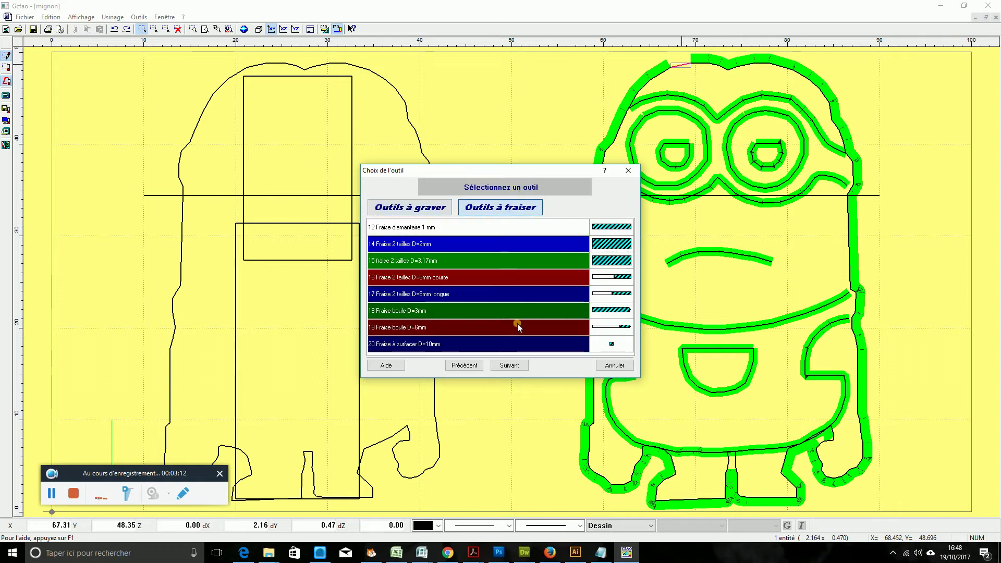
{"action": "left_click", "coordinate": [512, 364]}
- Make the head segment's operation a 6 mm cut-through with interior contouring and finish it
{"action": "left_click", "coordinate": [621, 239]}
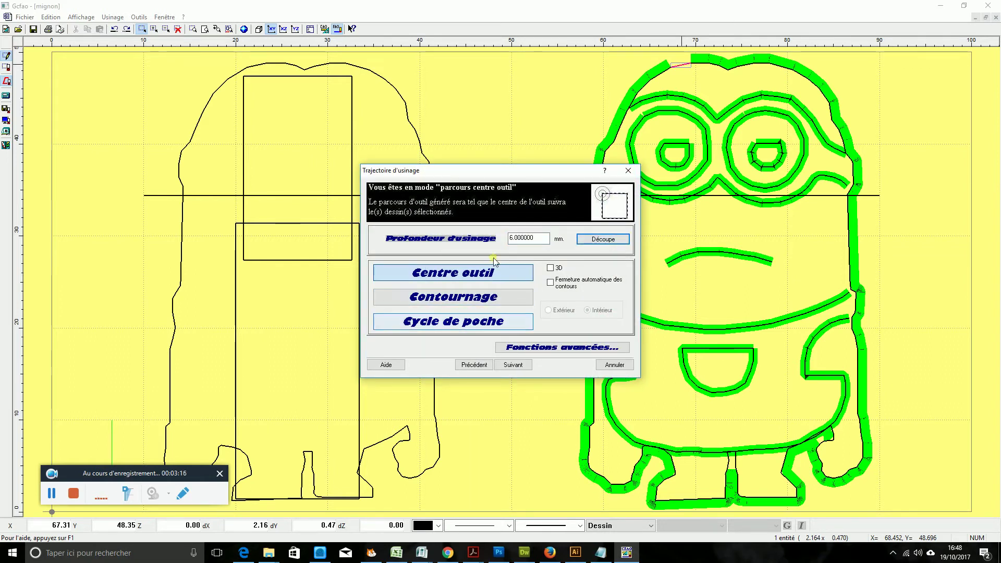
{"action": "left_click", "coordinate": [498, 301]}
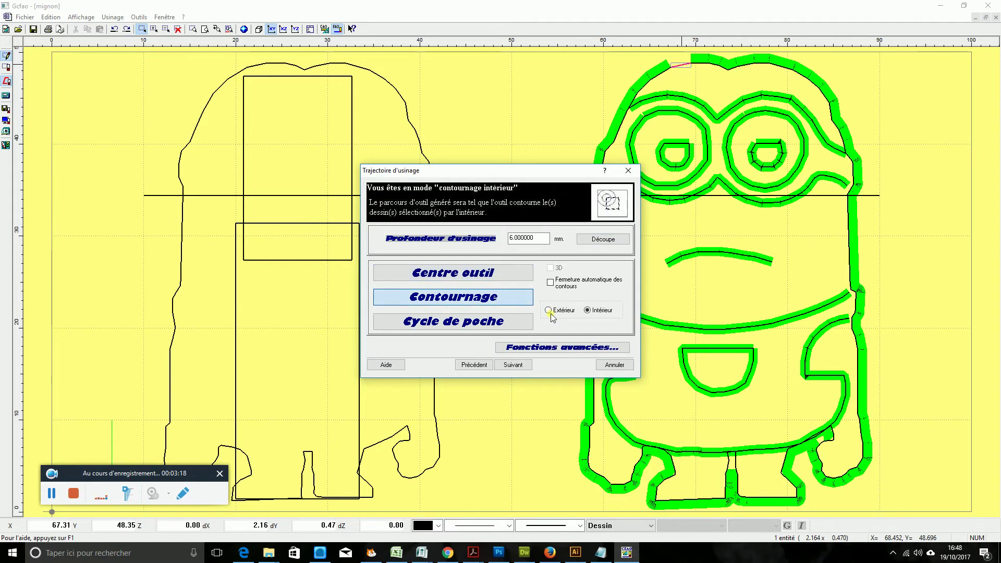
{"action": "left_click", "coordinate": [548, 311]}
{"action": "left_click", "coordinate": [514, 365]}
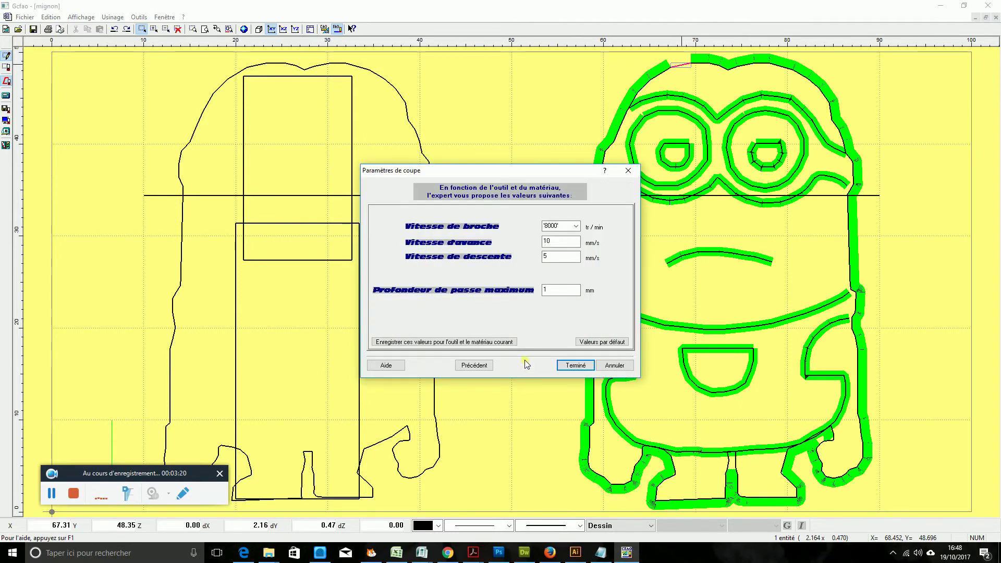
{"action": "left_click", "coordinate": [460, 366]}
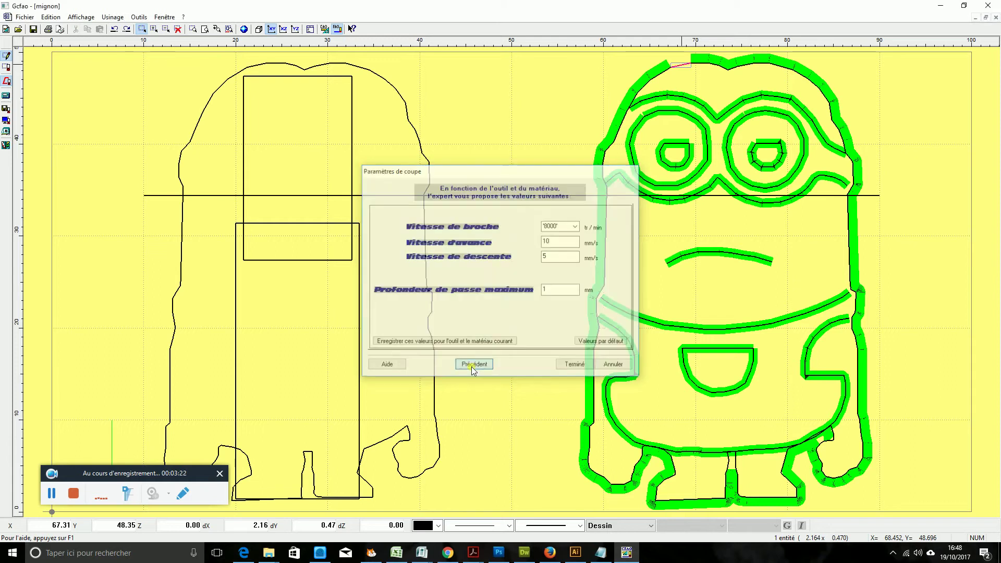
{"action": "left_click", "coordinate": [588, 311]}
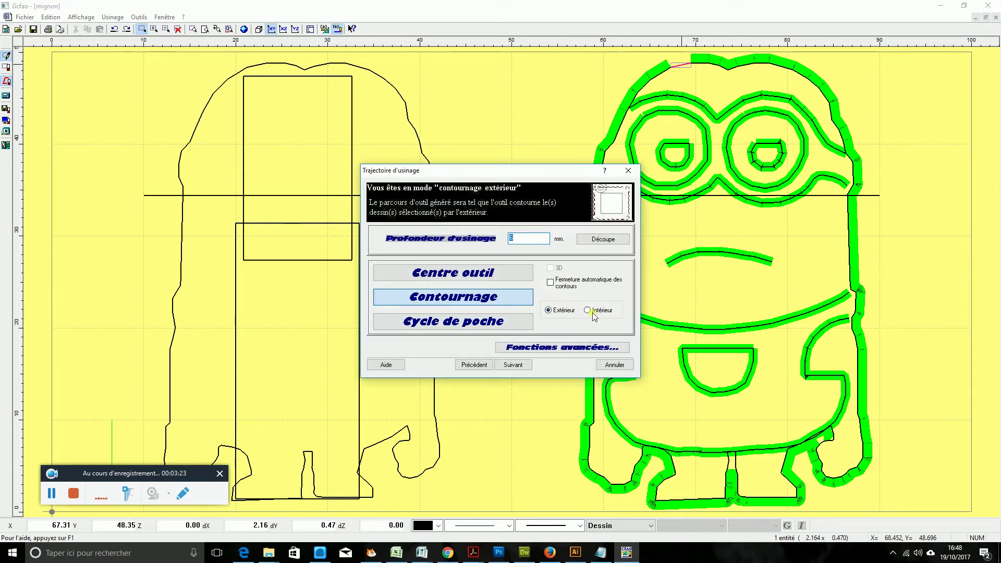
{"action": "left_click", "coordinate": [511, 368]}
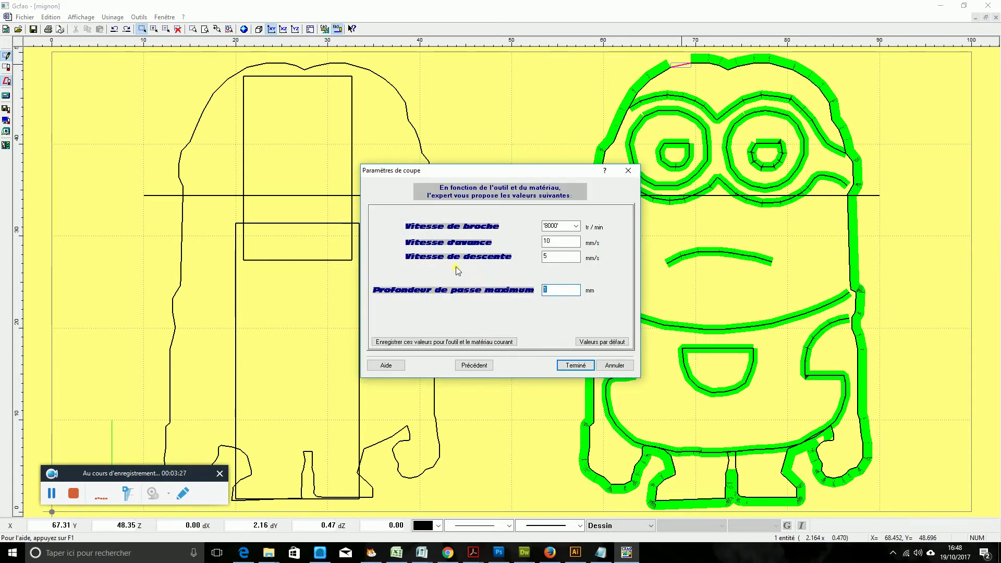
{"action": "left_click", "coordinate": [577, 365]}
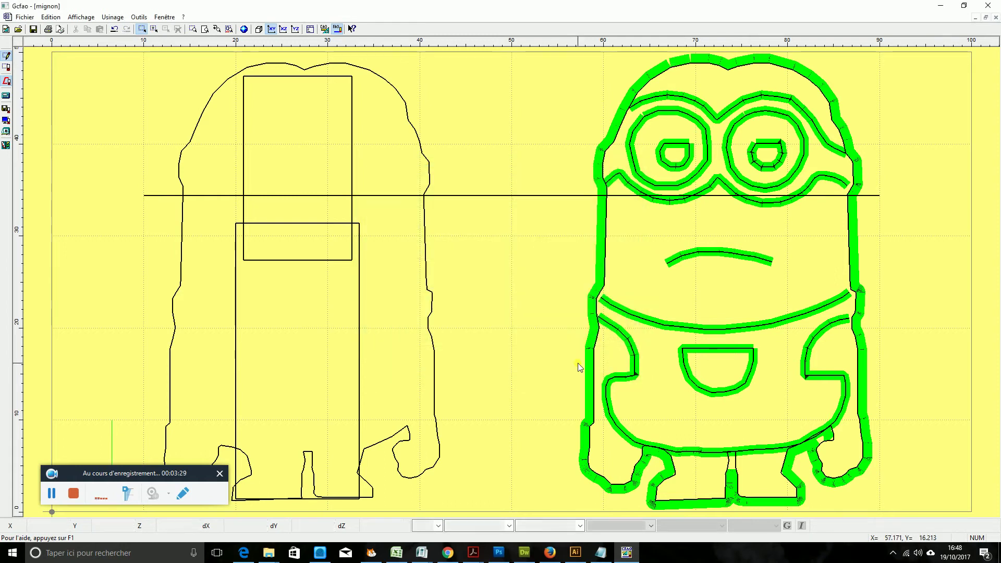
- Create a new machining operation for both parts of the plain minion's outline using milling tool 12 Fraise diamantaire 1 mm
{"action": "left_click", "coordinate": [410, 118]}
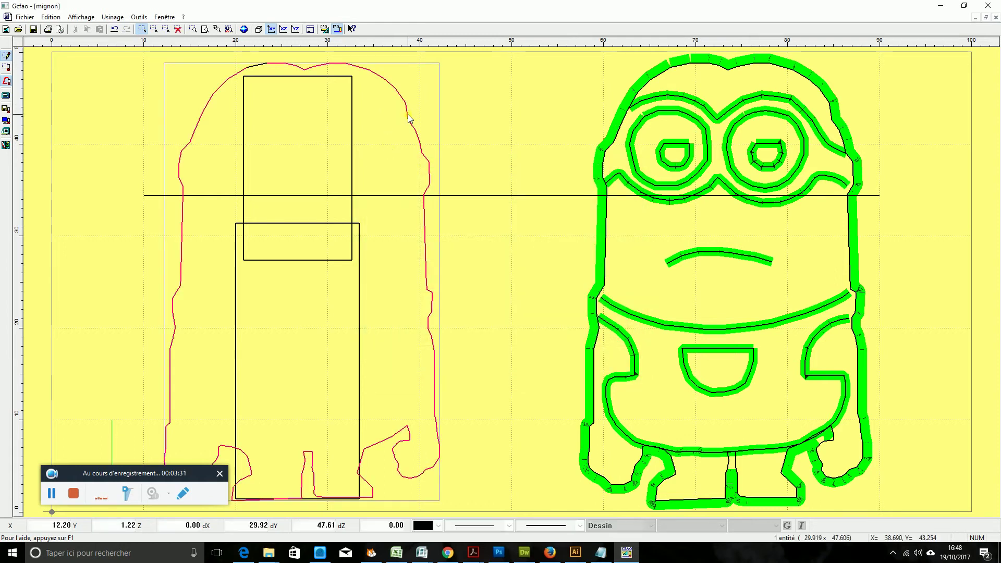
{"action": "left_click", "coordinate": [256, 68], "text": "shift"}
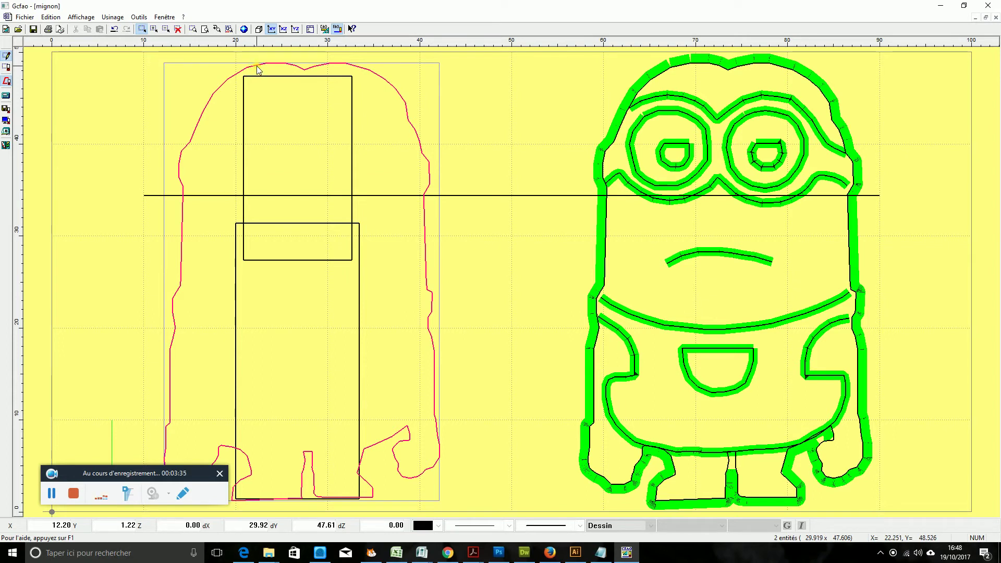
{"action": "right_click", "coordinate": [422, 152]}
{"action": "left_click", "coordinate": [445, 154]}
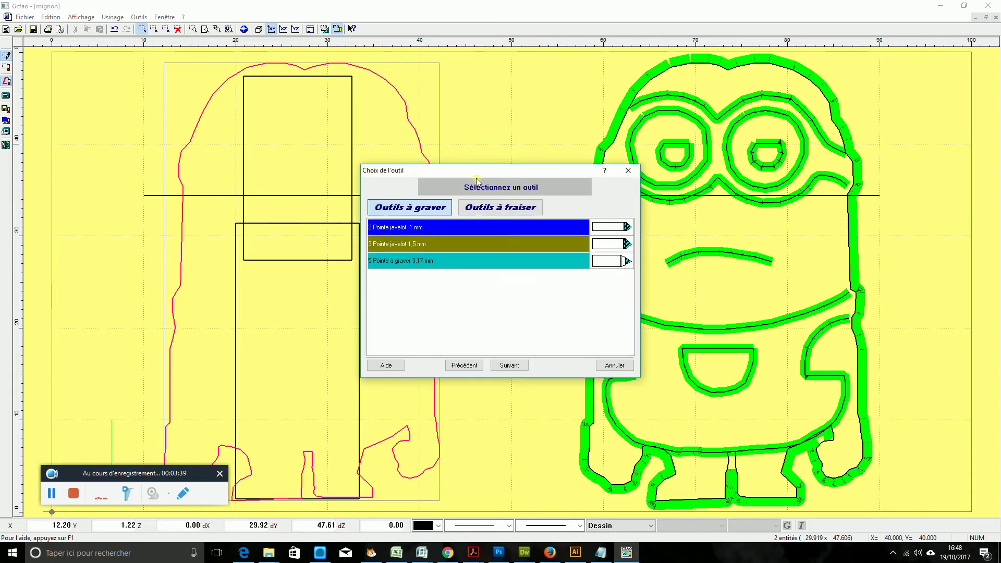
{"action": "left_click", "coordinate": [459, 208]}
{"action": "left_click", "coordinate": [487, 229]}
{"action": "left_click", "coordinate": [509, 365]}
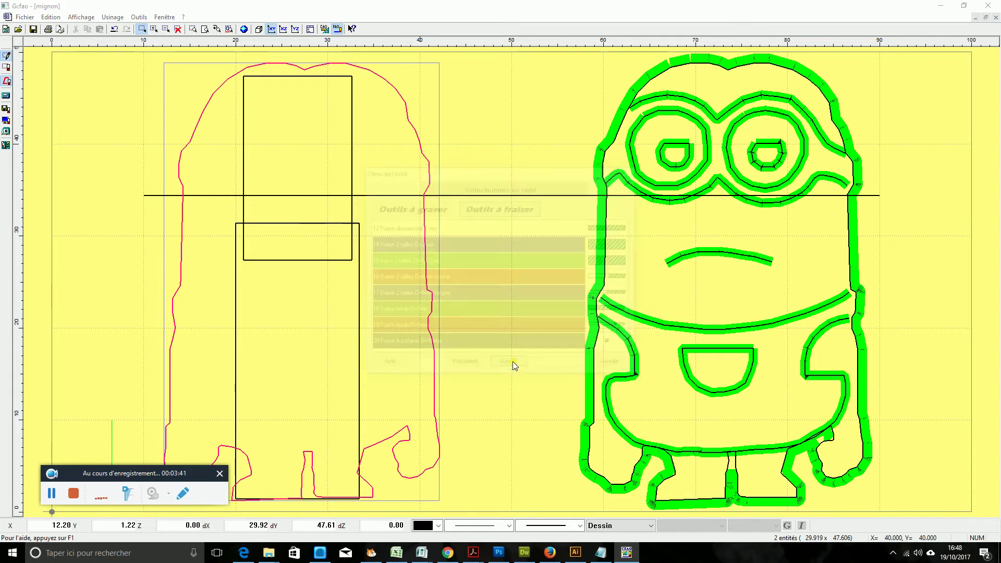
- Finish the plain minion outline's operation as a 6 mm cut-through with exterior contouring and a 2 mm maximum pass depth
{"action": "left_click", "coordinate": [598, 240]}
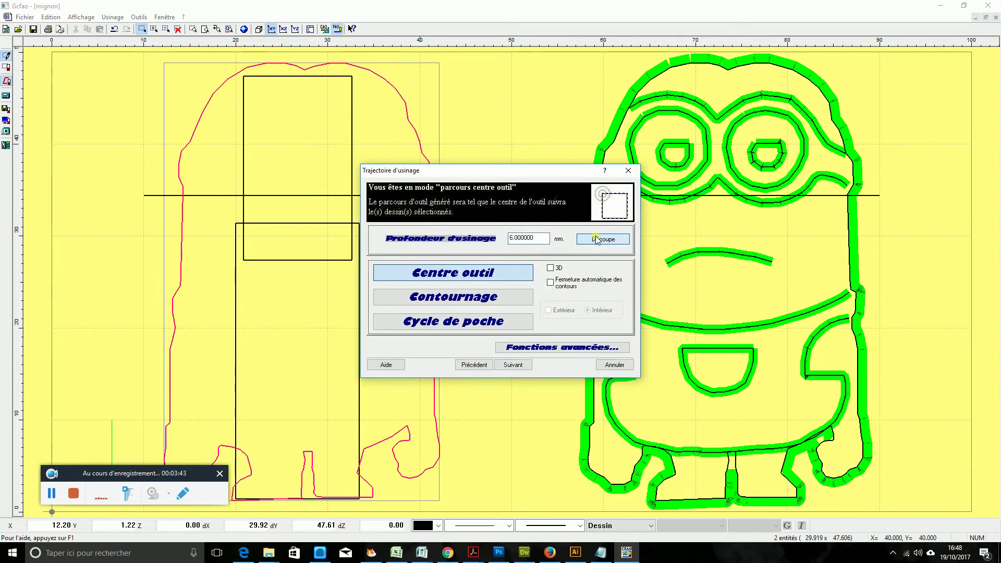
{"action": "left_click", "coordinate": [508, 296]}
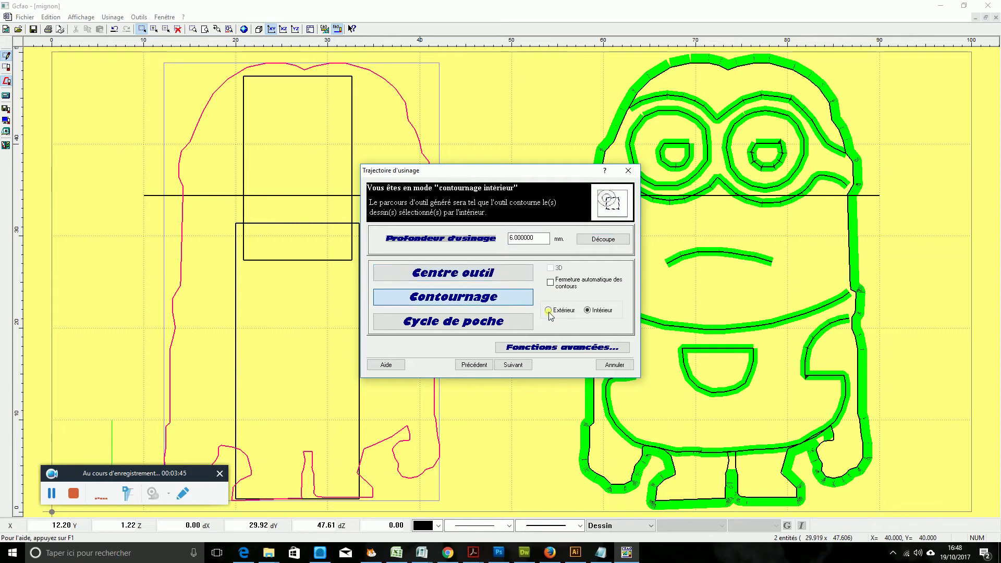
{"action": "left_click", "coordinate": [512, 364]}
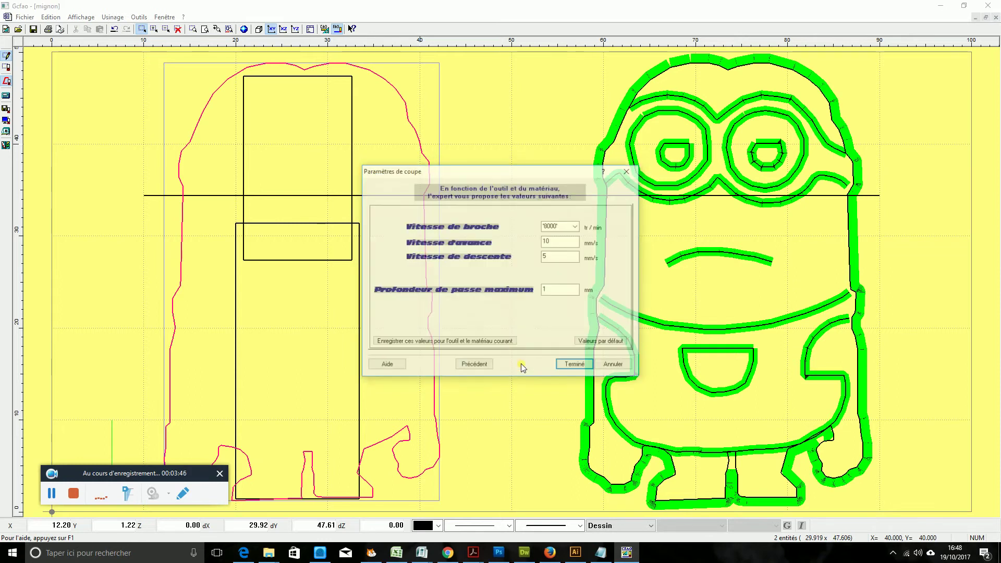
{"action": "double_click", "coordinate": [553, 290]}
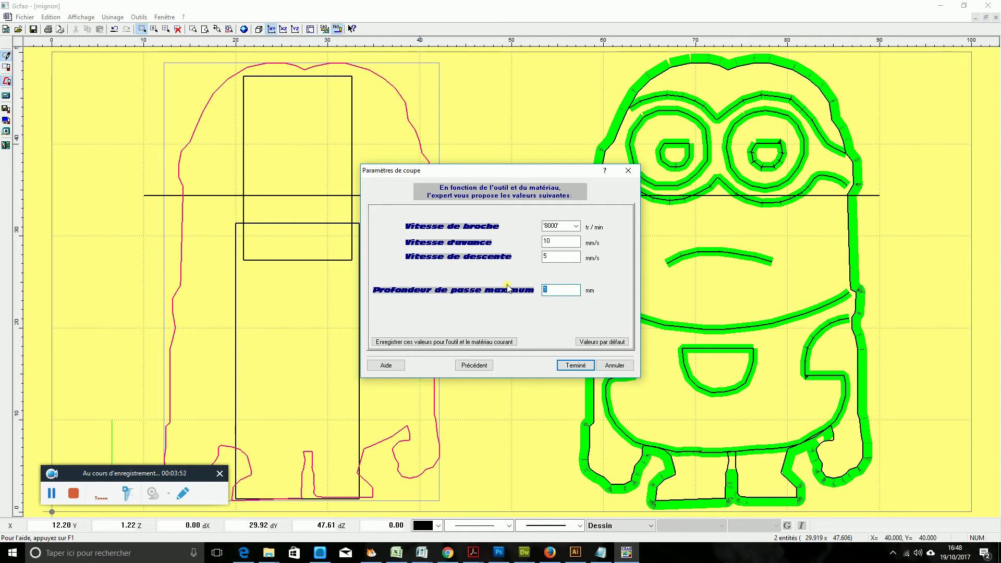
{"action": "type", "text": "2"}
{"action": "left_click", "coordinate": [572, 368]}
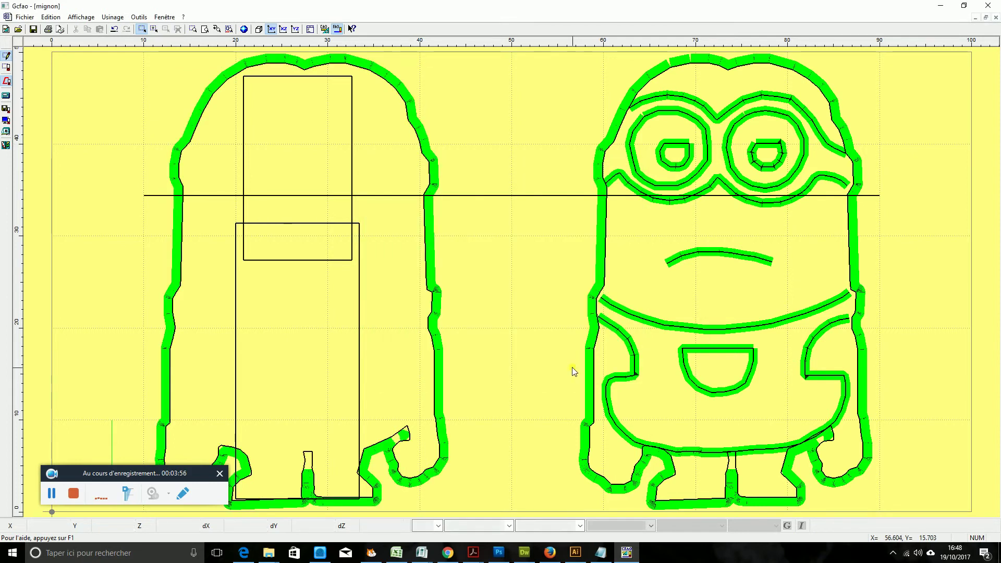
- Create a new machining operation for the lower rectangle inside the plain minion using milling tool 12 Fraise diamantaire 1 mm
{"action": "left_click", "coordinate": [311, 224]}
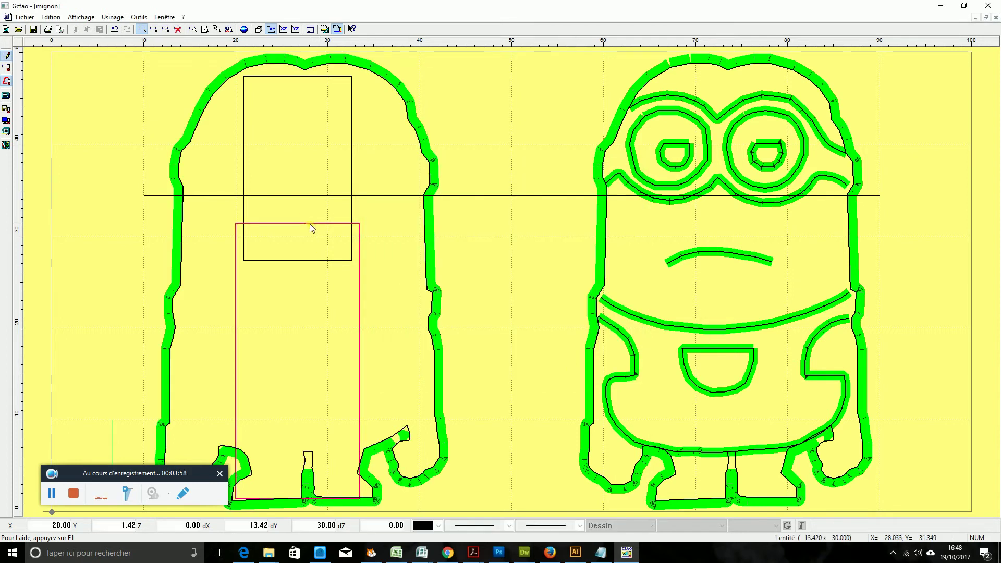
{"action": "right_click", "coordinate": [312, 223]}
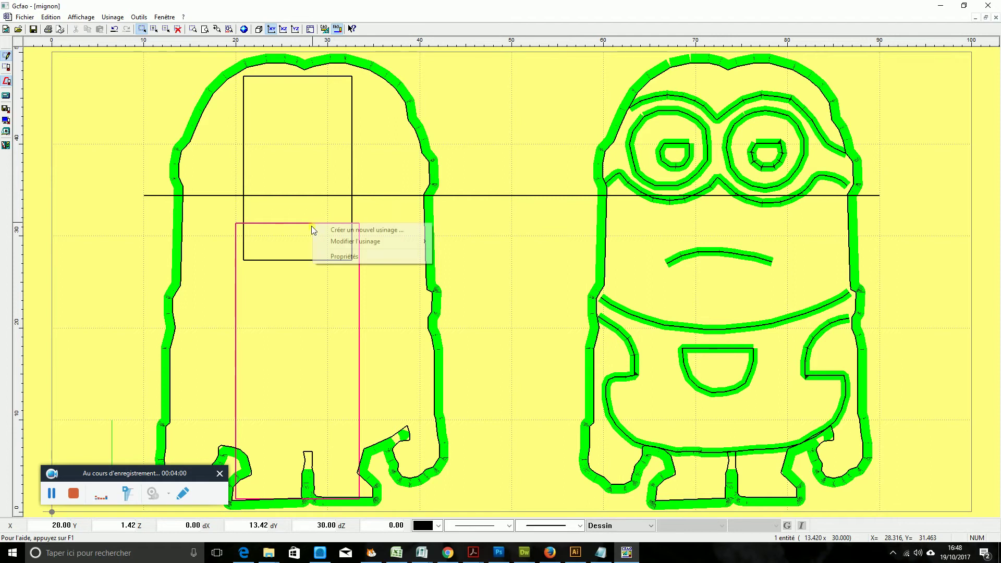
{"action": "left_click", "coordinate": [347, 231]}
{"action": "left_click", "coordinate": [474, 208]}
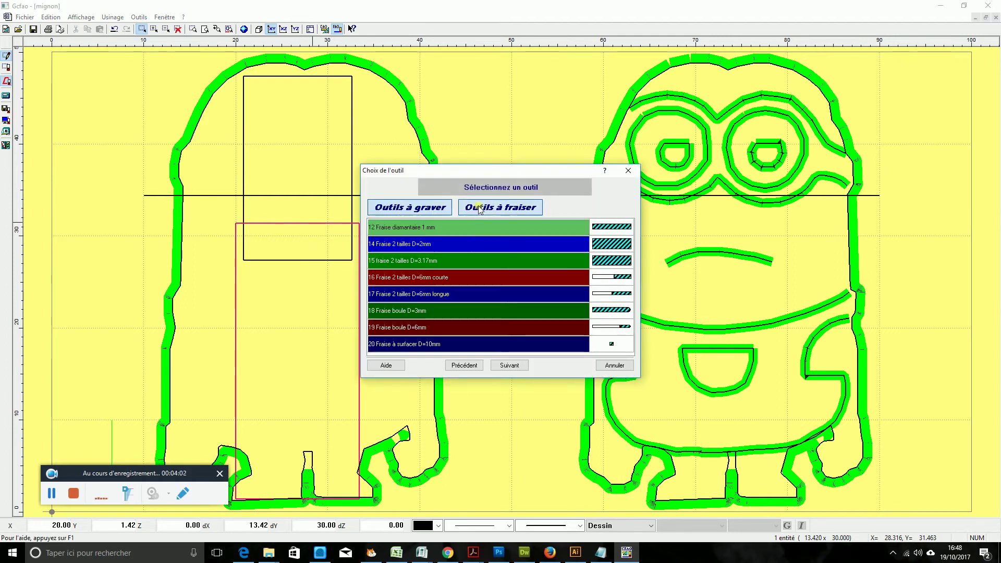
{"action": "left_click", "coordinate": [510, 365]}
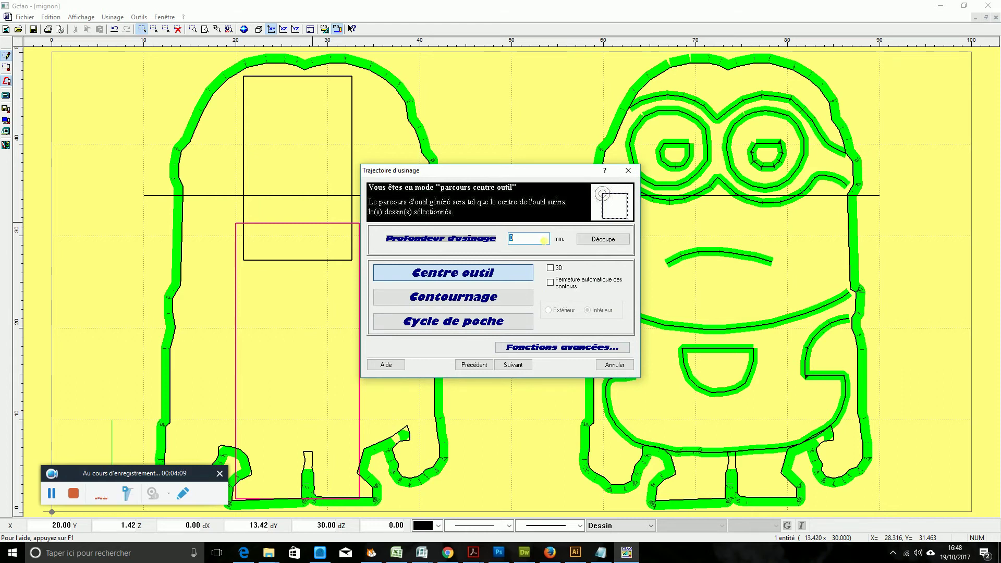
- Make the lower rectangle's operation a 3.5 mm deep interior pocket cycle and finish it
{"action": "type", "text": "3.5"}
{"action": "left_click", "coordinate": [509, 296]}
{"action": "left_click", "coordinate": [514, 323]}
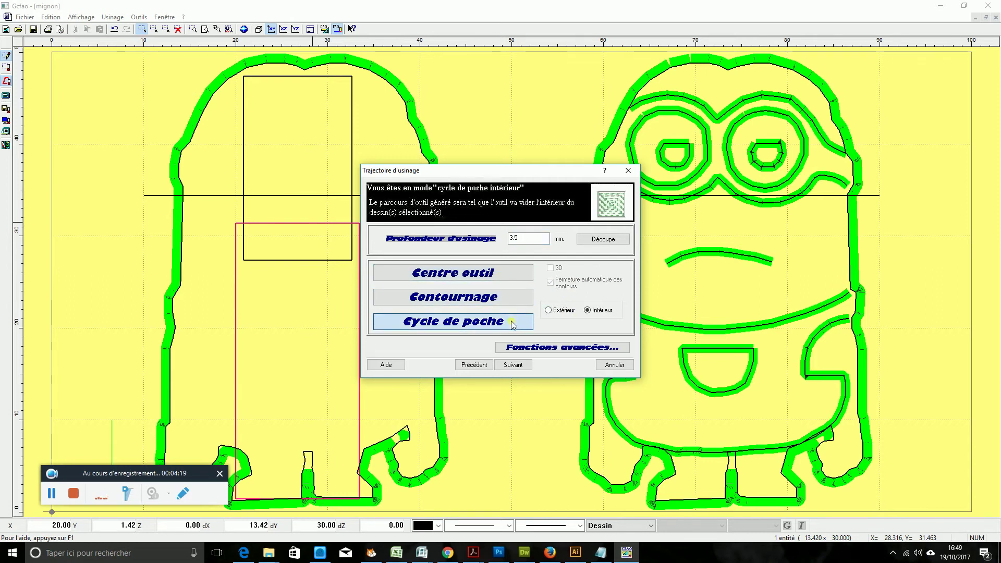
{"action": "left_click", "coordinate": [511, 364]}
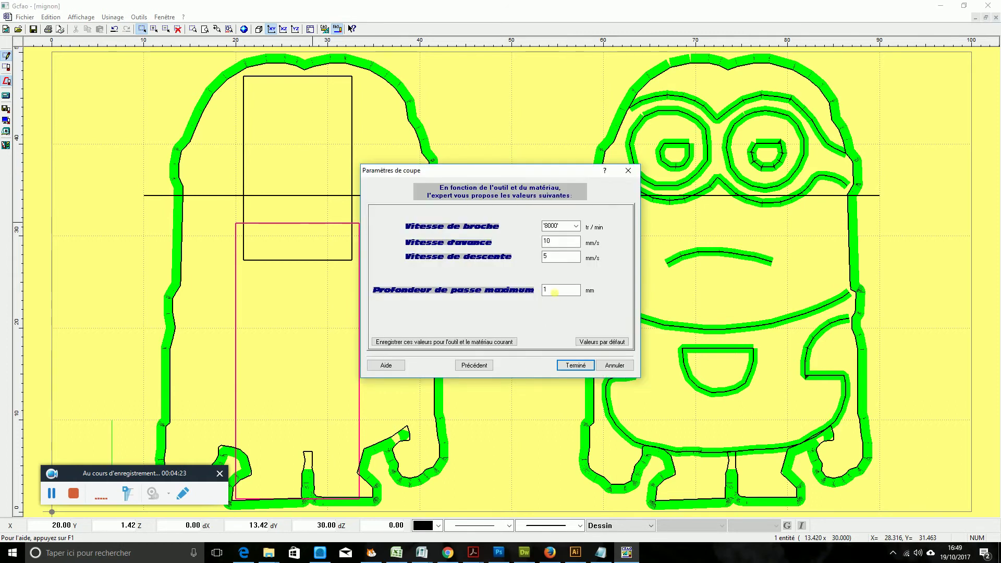
{"action": "double_click", "coordinate": [554, 293]}
{"action": "left_click", "coordinate": [576, 365]}
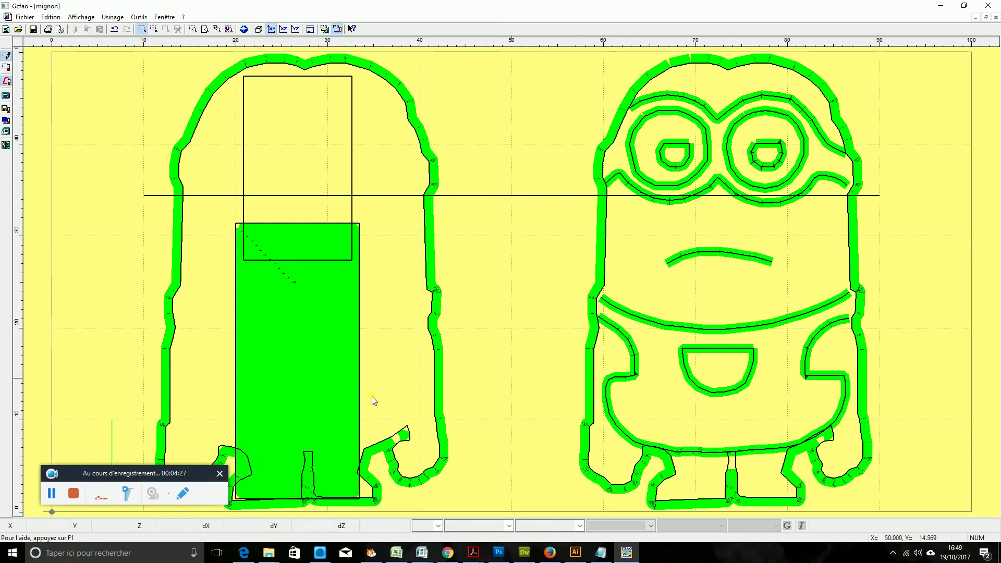
- Create a new machining operation with a milling tool for the upper rectangle inside the plain minion
{"action": "right_click", "coordinate": [350, 134]}
{"action": "left_click", "coordinate": [399, 141]}
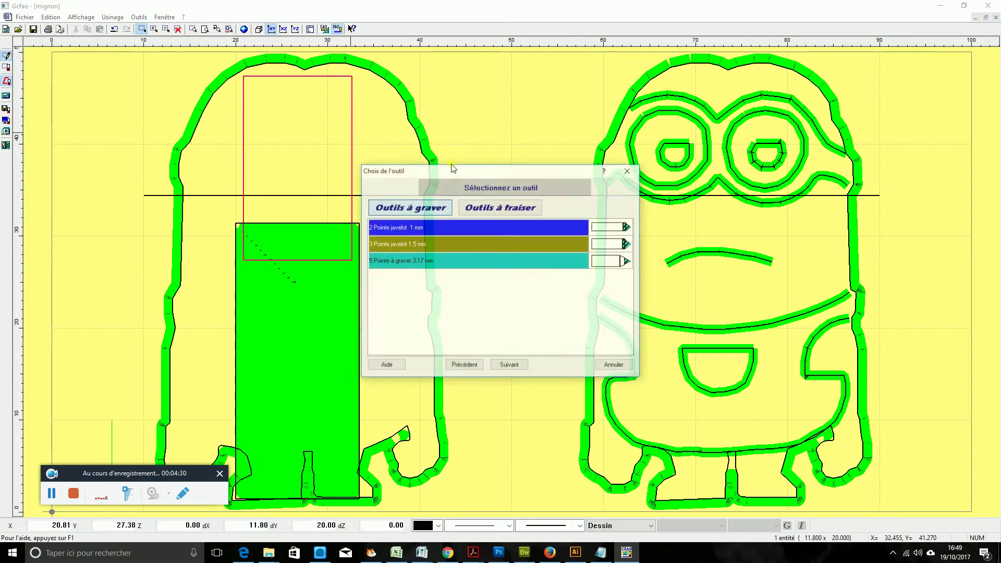
{"action": "left_click", "coordinate": [514, 208]}
{"action": "left_click", "coordinate": [493, 290]}
{"action": "left_click", "coordinate": [509, 365]}
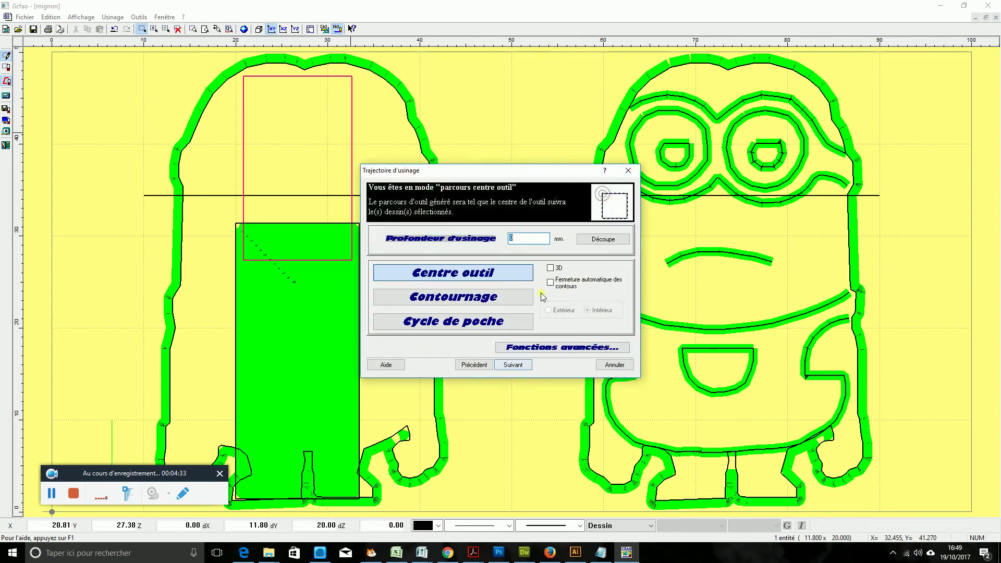
- Make the upper rectangle's operation a 4.9 mm deep interior pocket cycle with a 2 mm maximum pass depth and finish it
{"action": "left_click", "coordinate": [588, 240]}
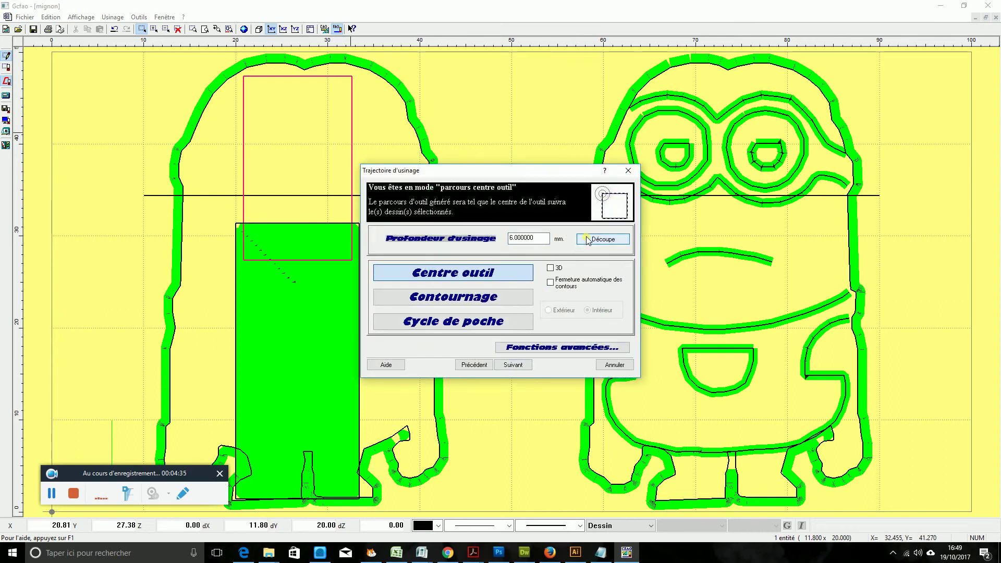
{"action": "left_click", "coordinate": [504, 299]}
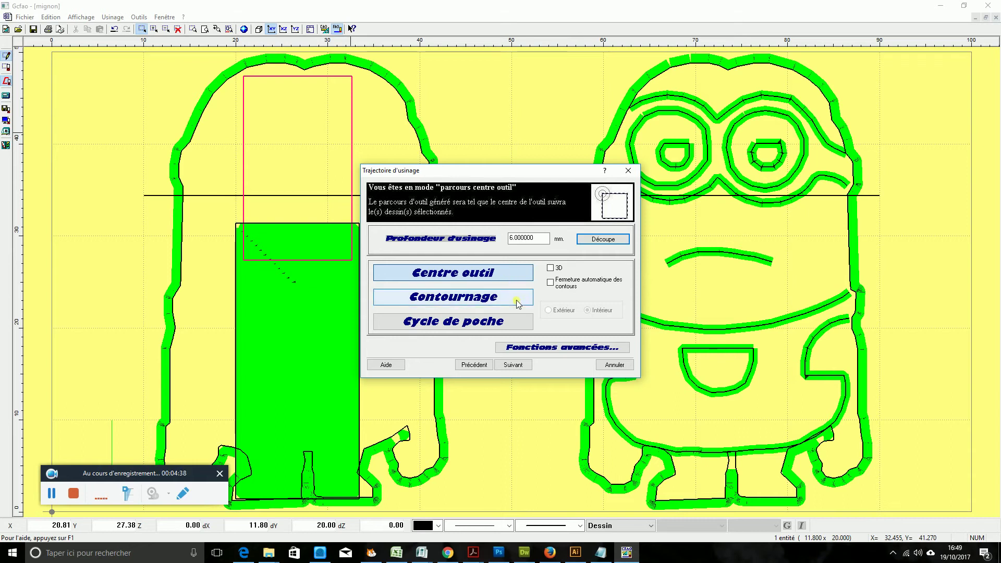
{"action": "left_click", "coordinate": [506, 329]}
{"action": "left_click", "coordinate": [513, 365]}
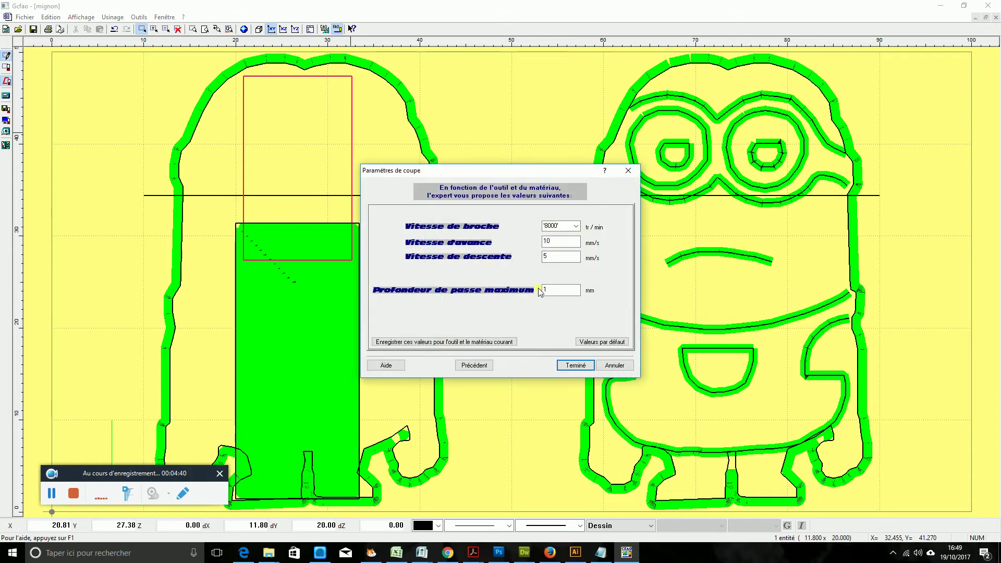
{"action": "left_click", "coordinate": [476, 364]}
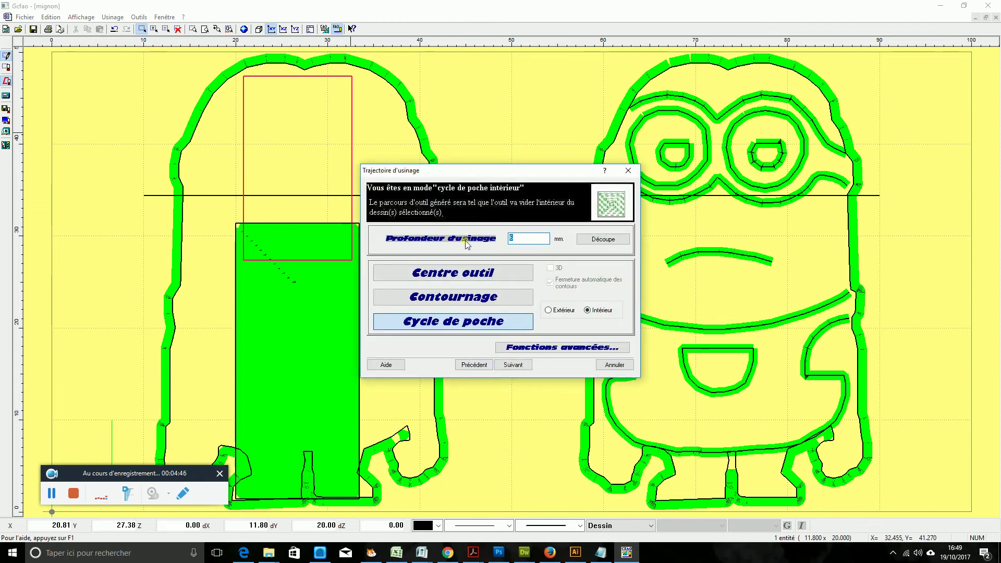
{"action": "type", "text": "4.9"}
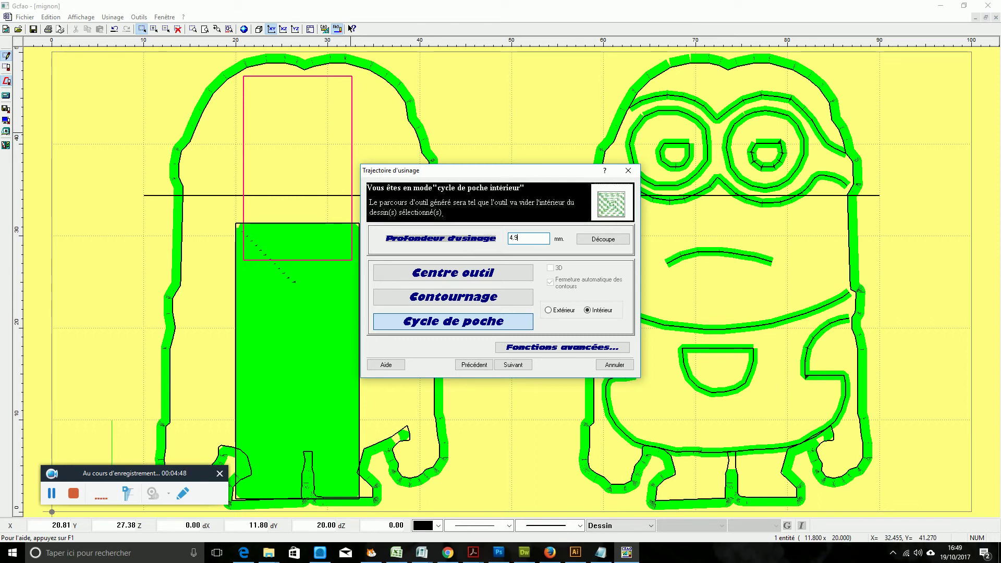
{"action": "left_click", "coordinate": [513, 365]}
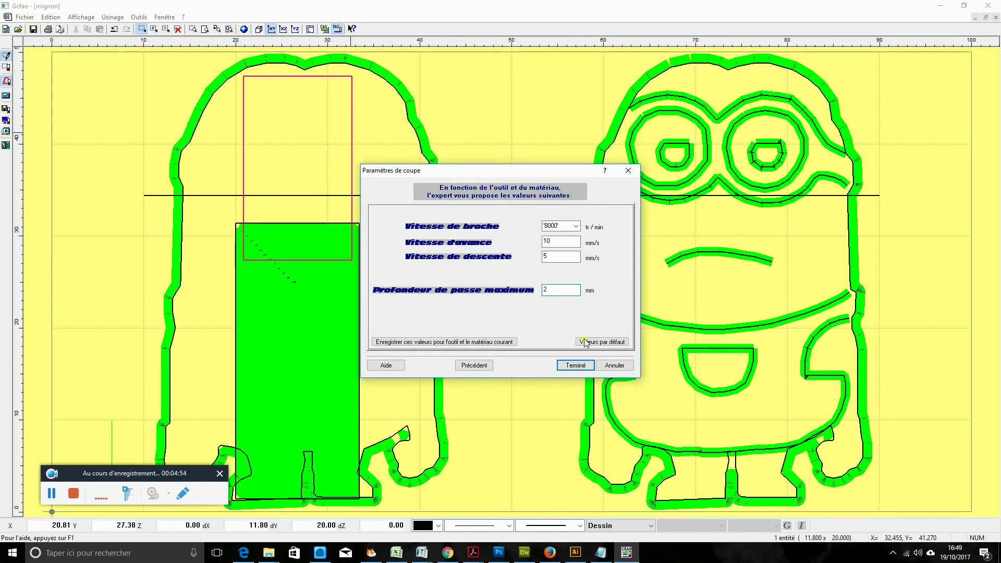
{"action": "left_click", "coordinate": [577, 365]}
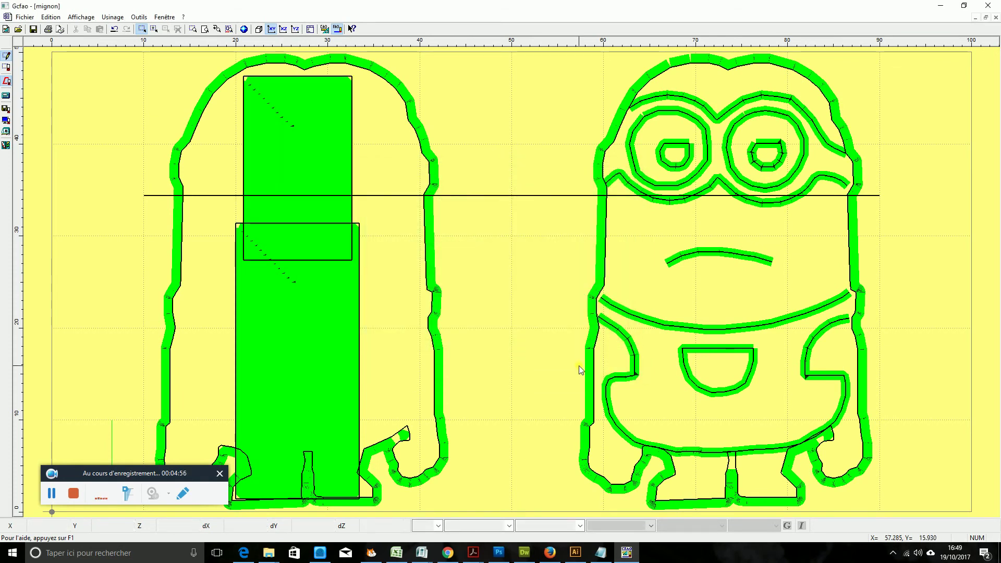
- Create a new machining operation with milling tool 12 for the long horizontal line crossing both minions
{"action": "left_click", "coordinate": [472, 196]}
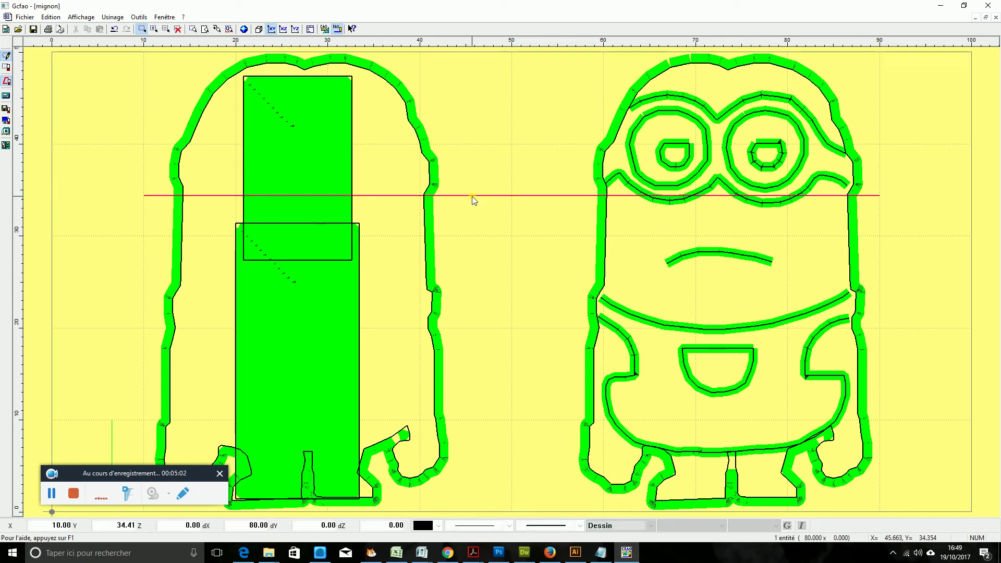
{"action": "right_click", "coordinate": [472, 196]}
{"action": "left_click", "coordinate": [495, 204]}
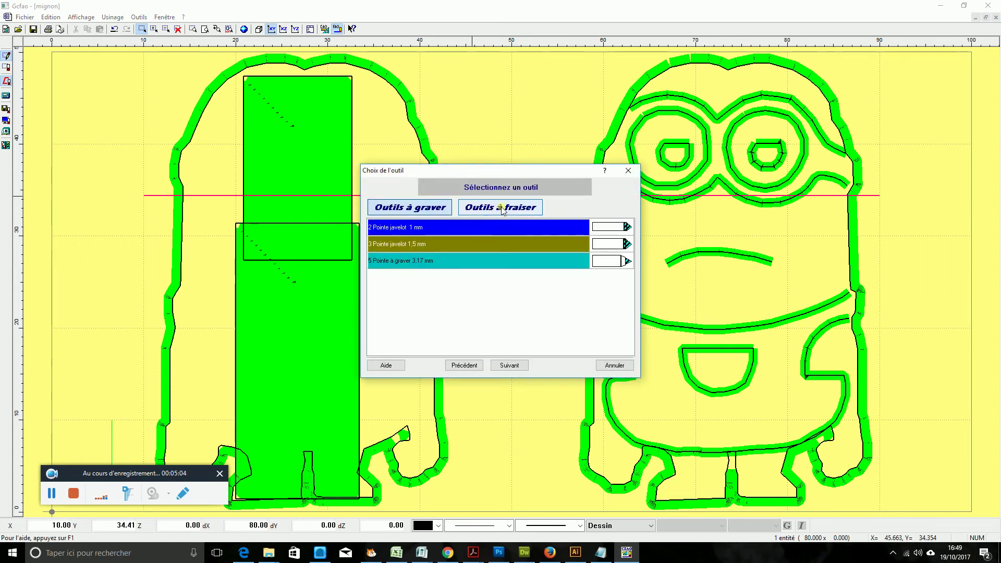
{"action": "left_click", "coordinate": [499, 208]}
{"action": "left_click", "coordinate": [501, 229]}
{"action": "left_click", "coordinate": [509, 365]}
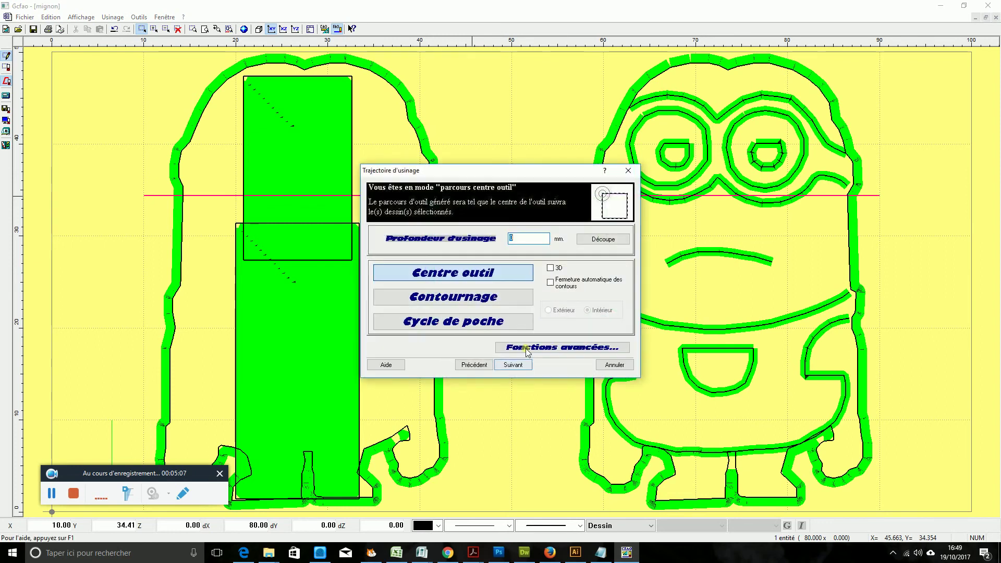
- Finish the horizontal line's operation as a 6 mm cut-through following the tool centre with a 2 mm maximum pass depth
{"action": "left_click", "coordinate": [583, 240]}
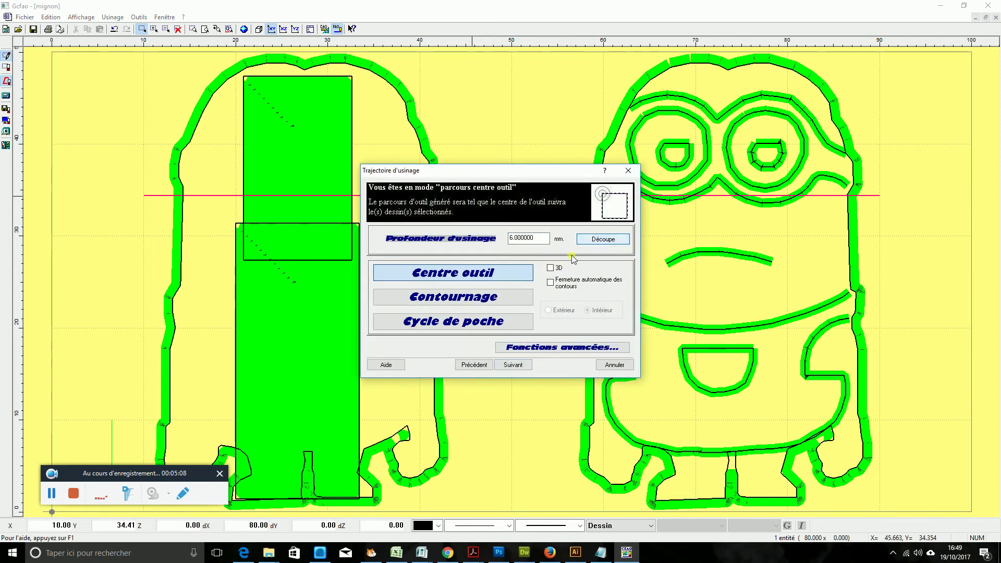
{"action": "left_click", "coordinate": [504, 274]}
{"action": "left_click", "coordinate": [515, 365]}
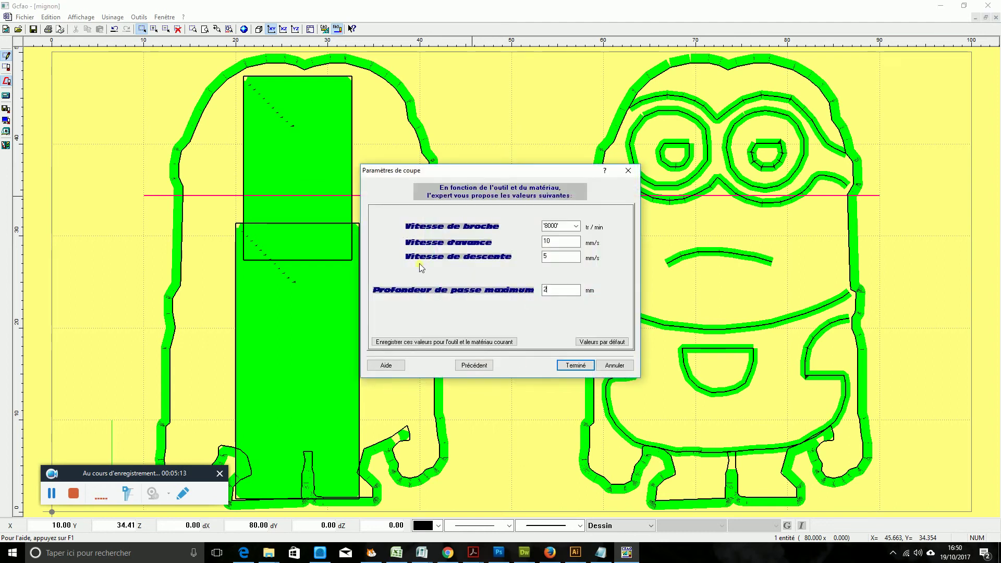
{"action": "left_click", "coordinate": [576, 365]}
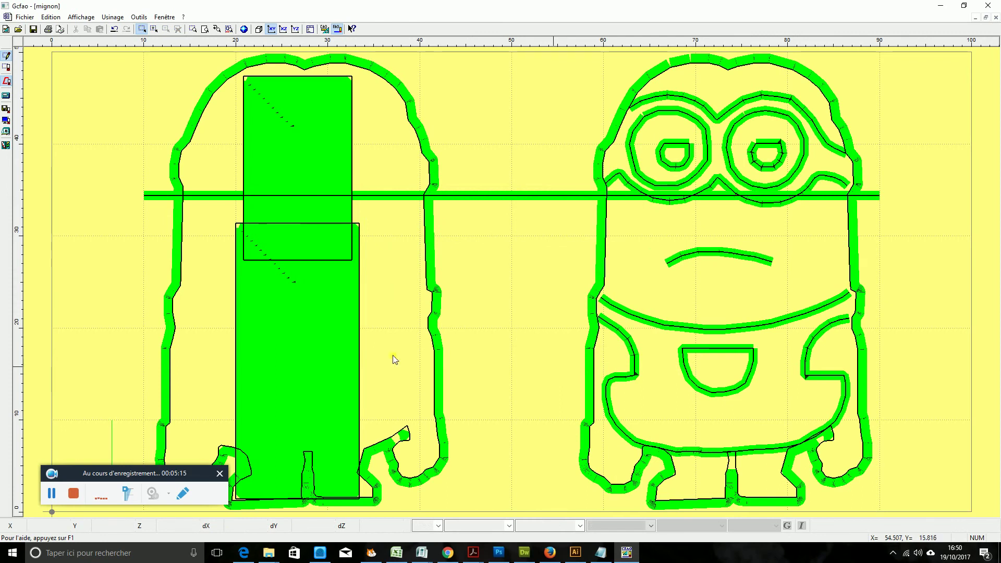
- Launch the machining simulation with the operation order optimised, and switch its display to the realistic aspect
{"action": "left_click", "coordinate": [6, 120]}
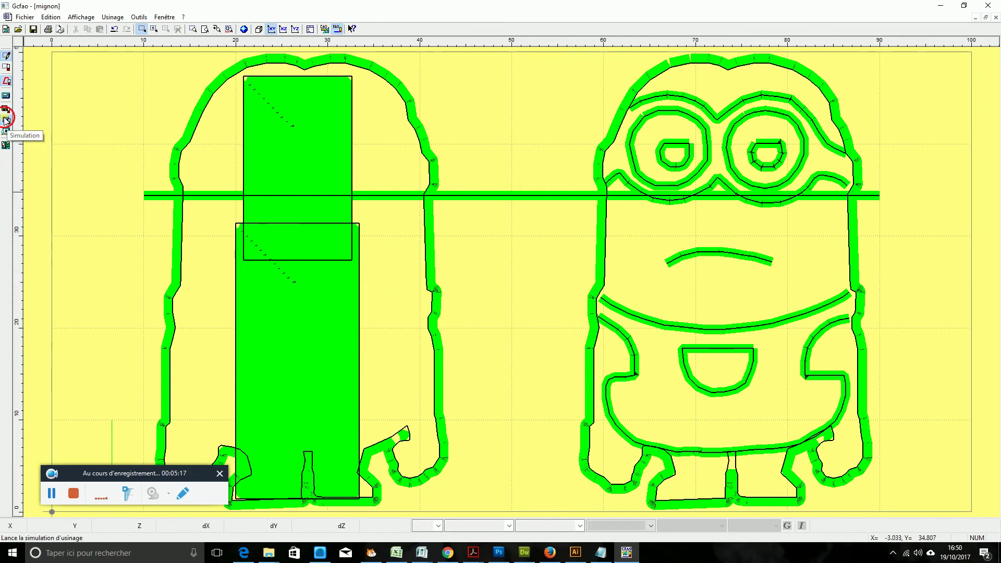
{"action": "left_click", "coordinate": [68, 26]}
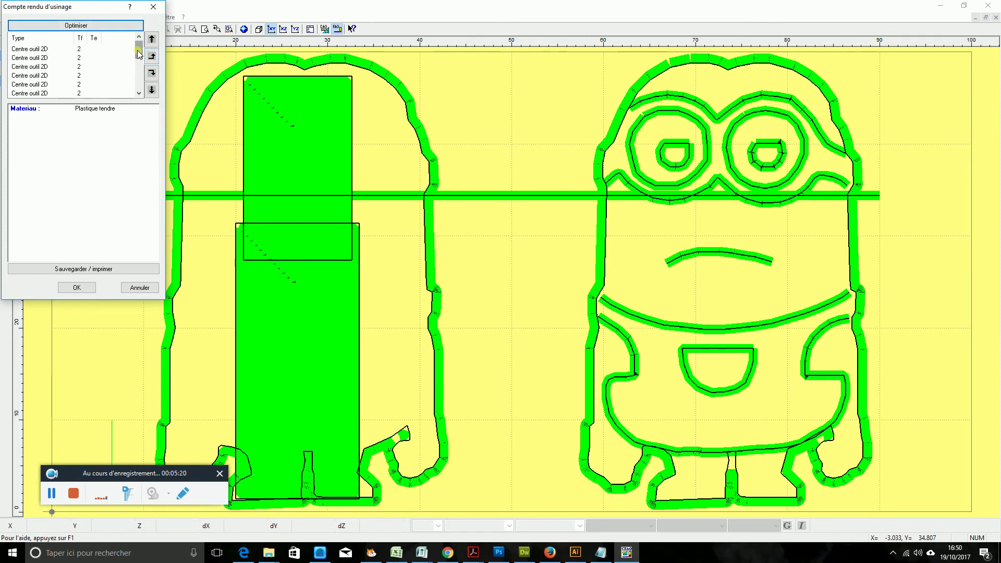
{"action": "left_click_drag", "start_coordinate": [139, 52], "coordinate": [141, 78]}
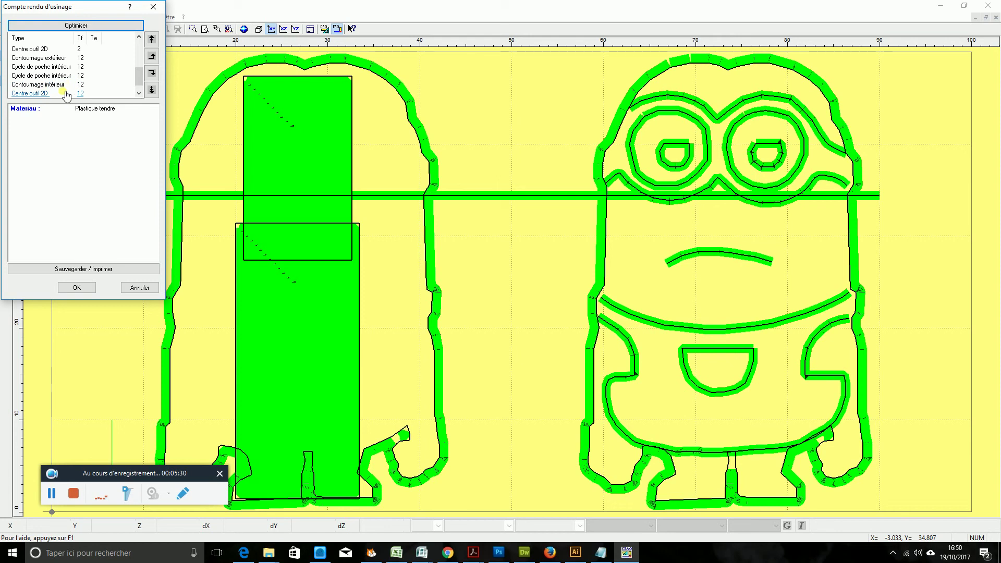
{"action": "left_click", "coordinate": [82, 289]}
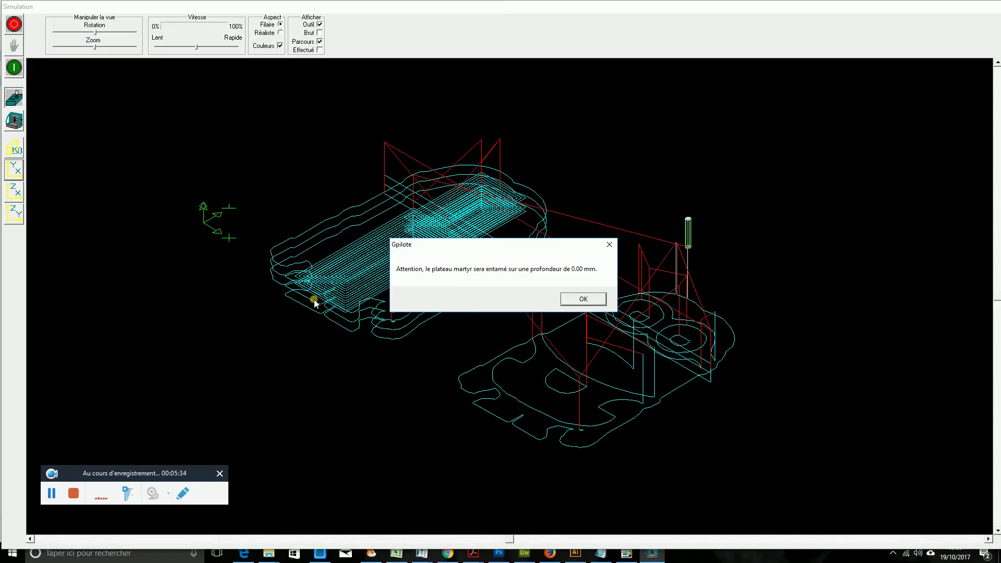
{"action": "left_click", "coordinate": [595, 297]}
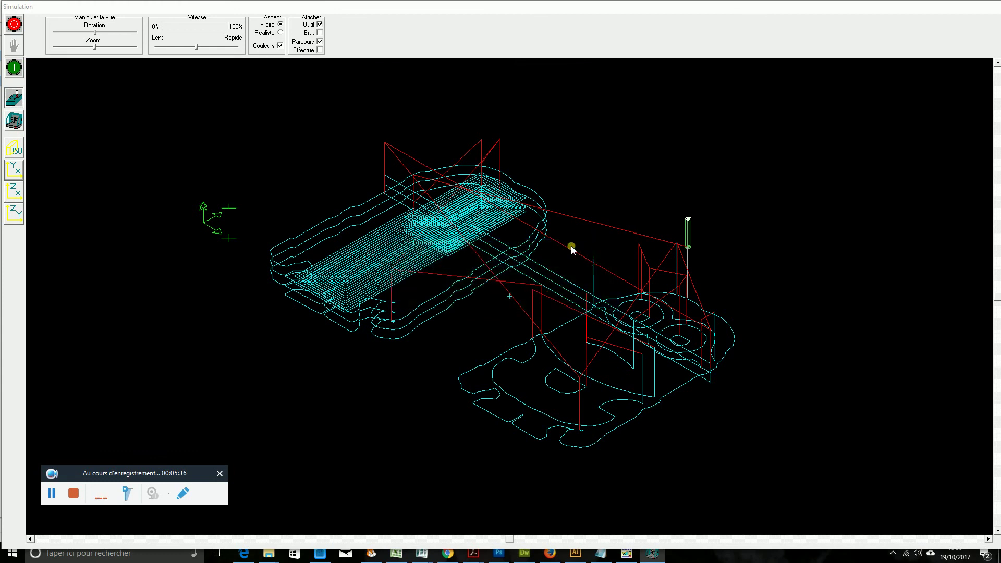
{"action": "left_click", "coordinate": [281, 33]}
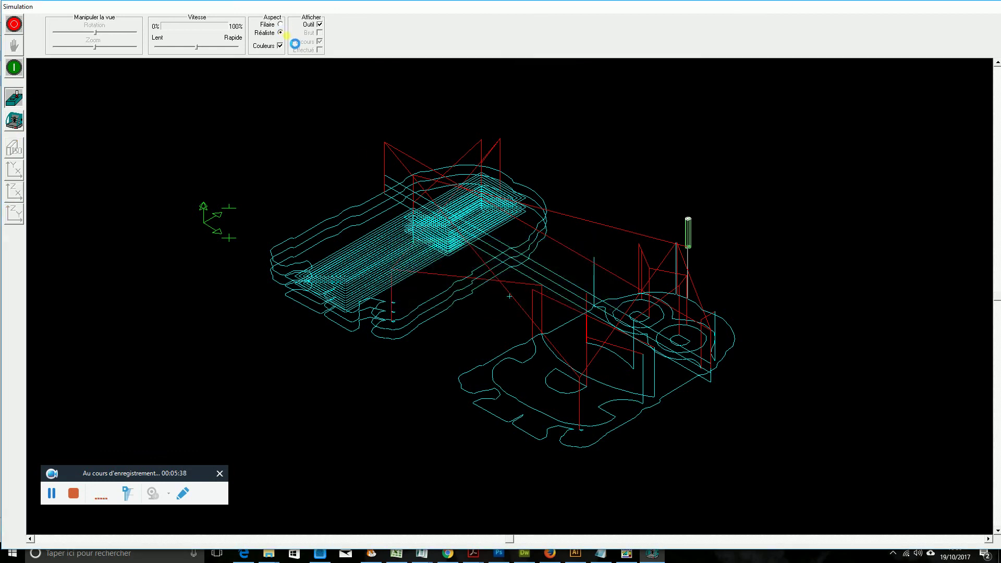